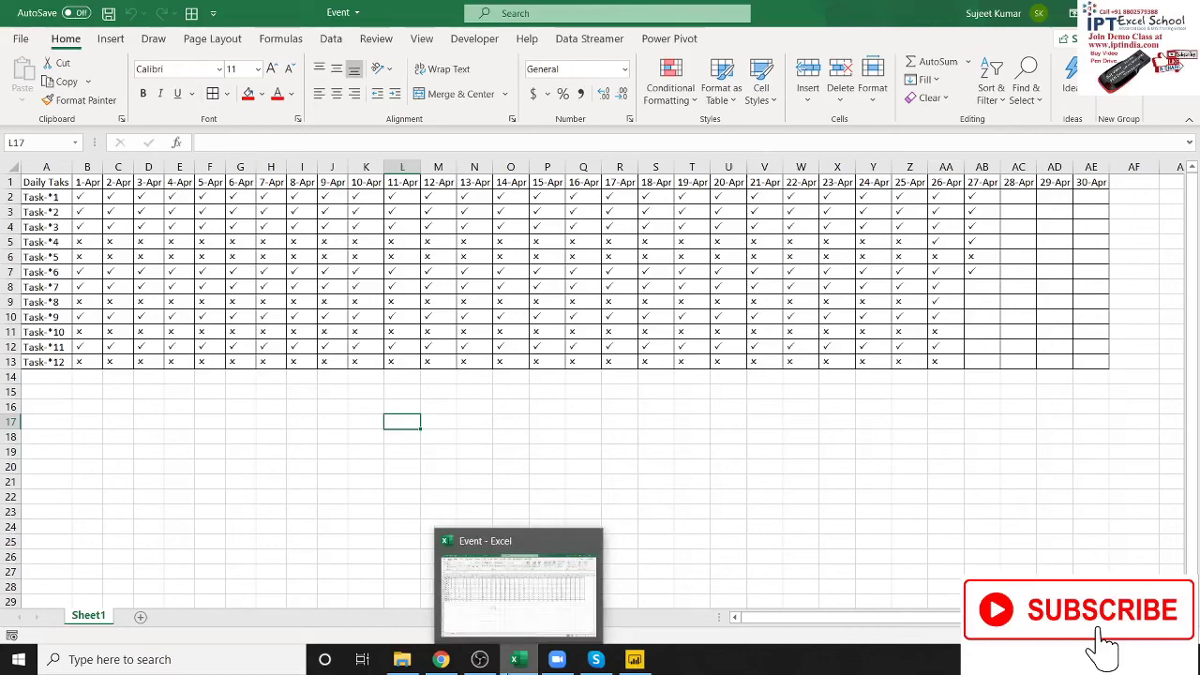
- Bring the Event workbook back to full screen from the desktop
{"action": "left_click", "coordinate": [524, 565]}
{"action": "key", "text": "super+d"}
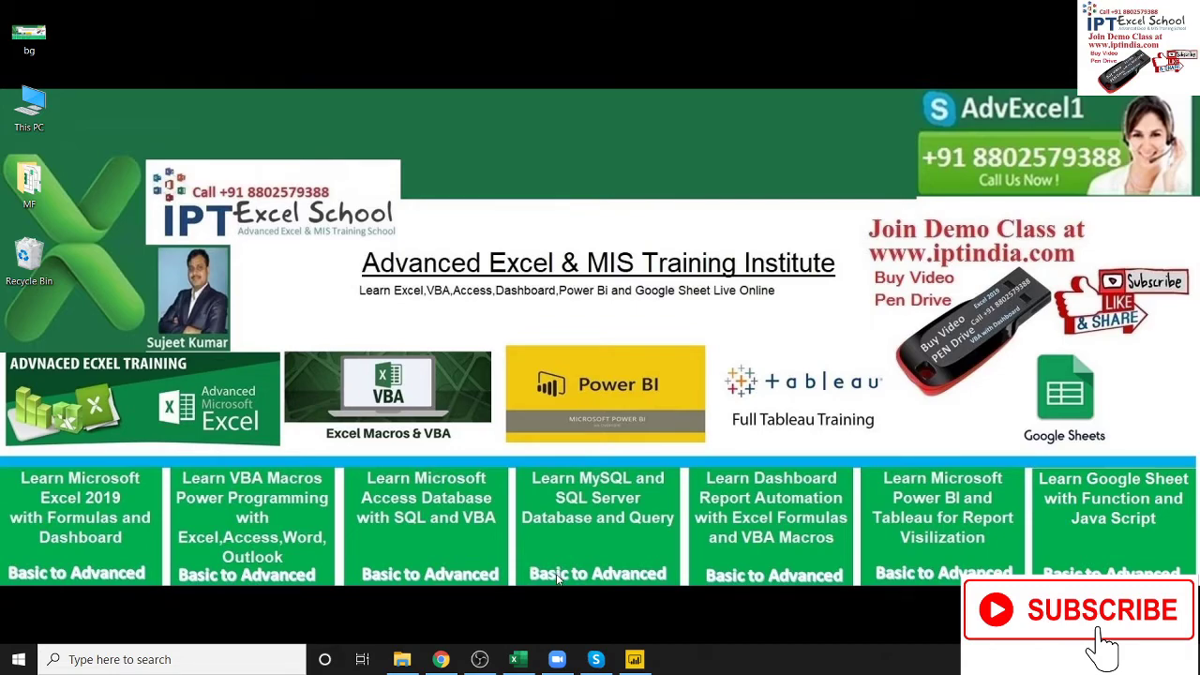
{"action": "mouse_move", "coordinate": [527, 667]}
{"action": "left_click", "coordinate": [523, 592]}
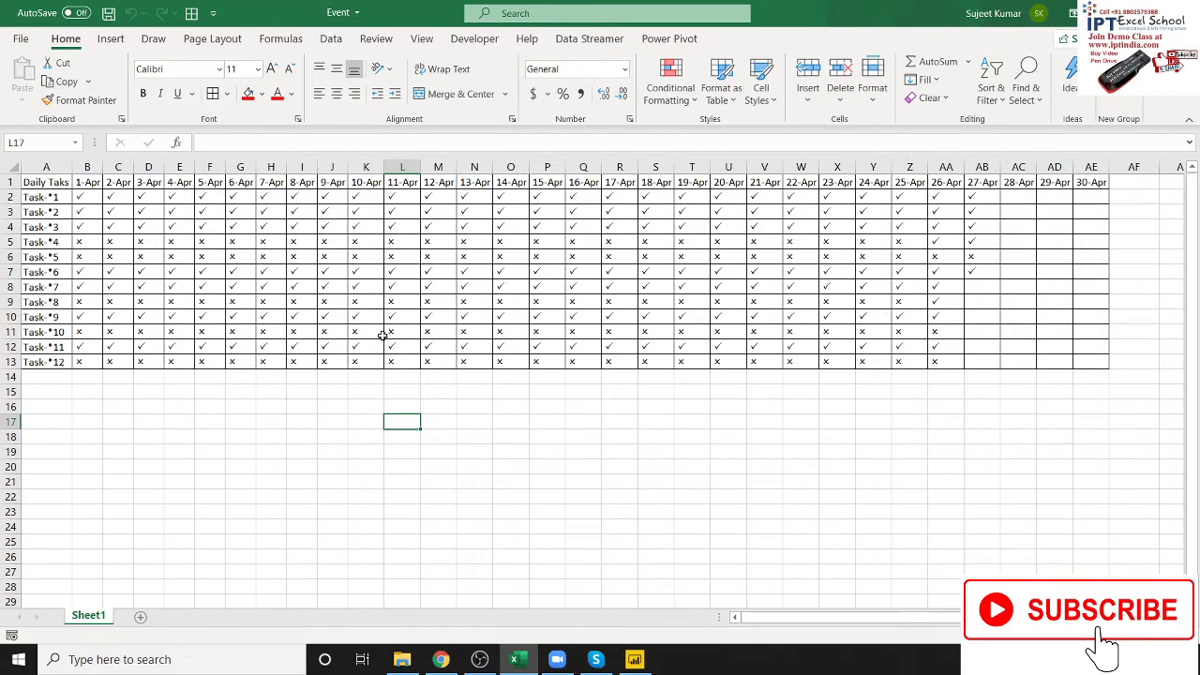
- Mark 27-Apr Tasks 7 and 9 with check marks (p, P) and Task 8 with a cross (O)
{"action": "left_click_drag", "start_coordinate": [83, 197], "coordinate": [619, 286]}
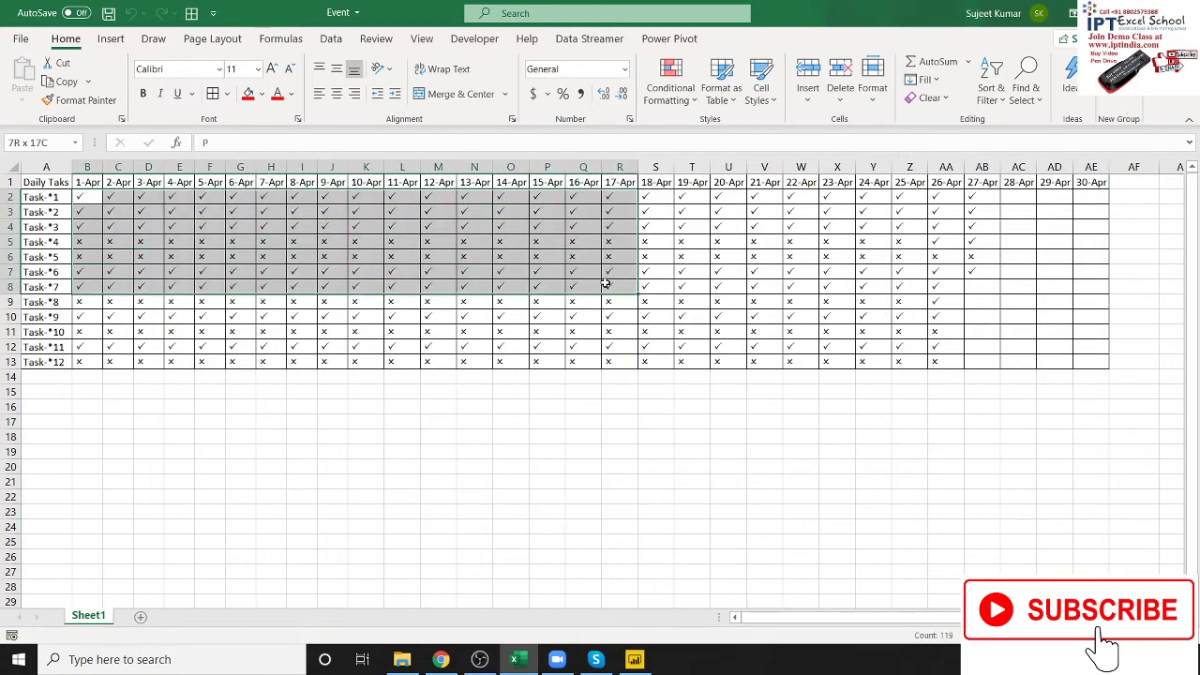
{"action": "left_click", "coordinate": [976, 292]}
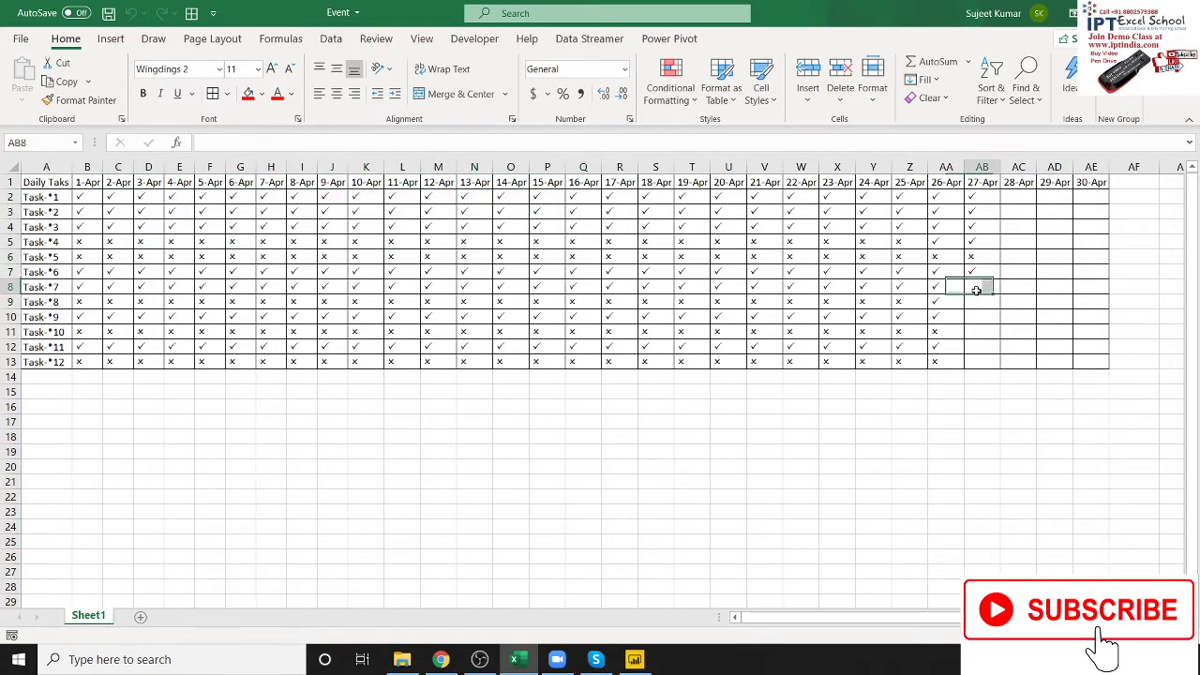
{"action": "type", "text": "p"}
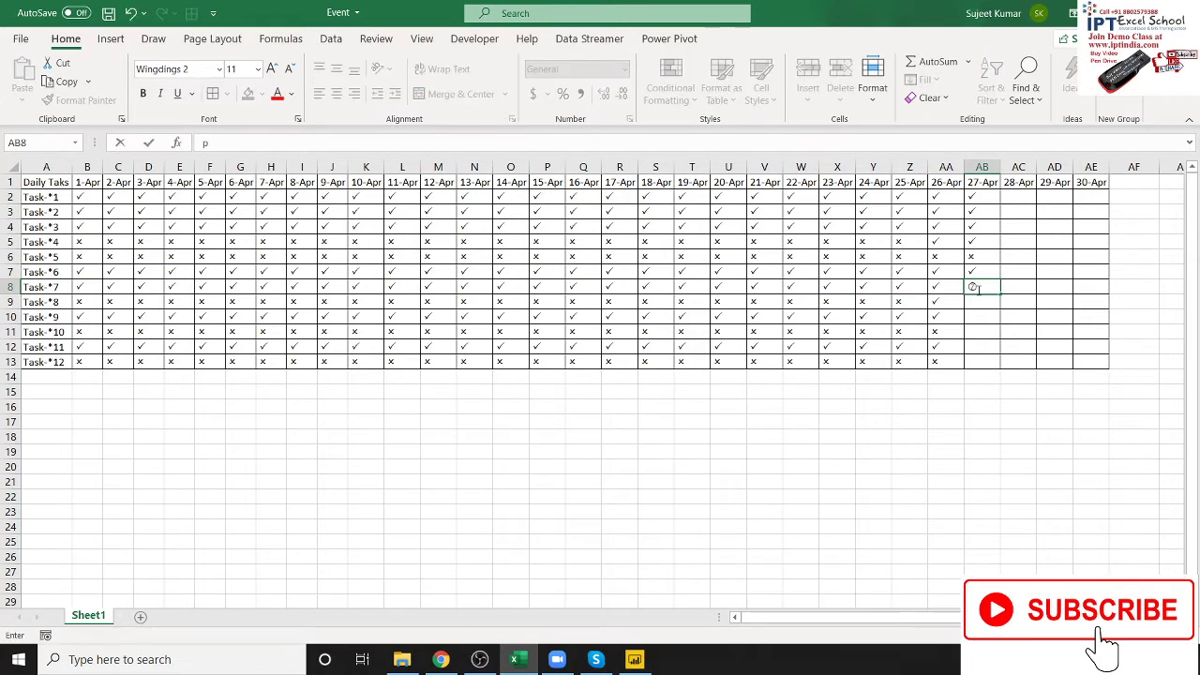
{"action": "key", "text": "Return"}
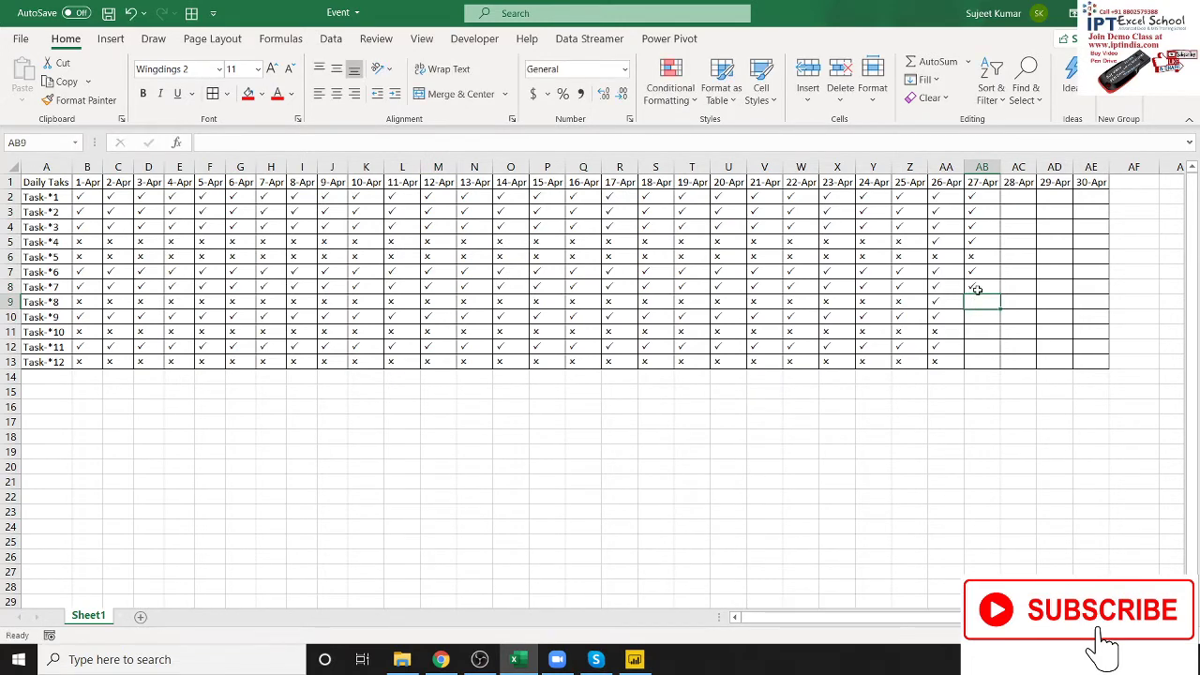
{"action": "type", "text": "O"}
{"action": "key", "text": "Return"}
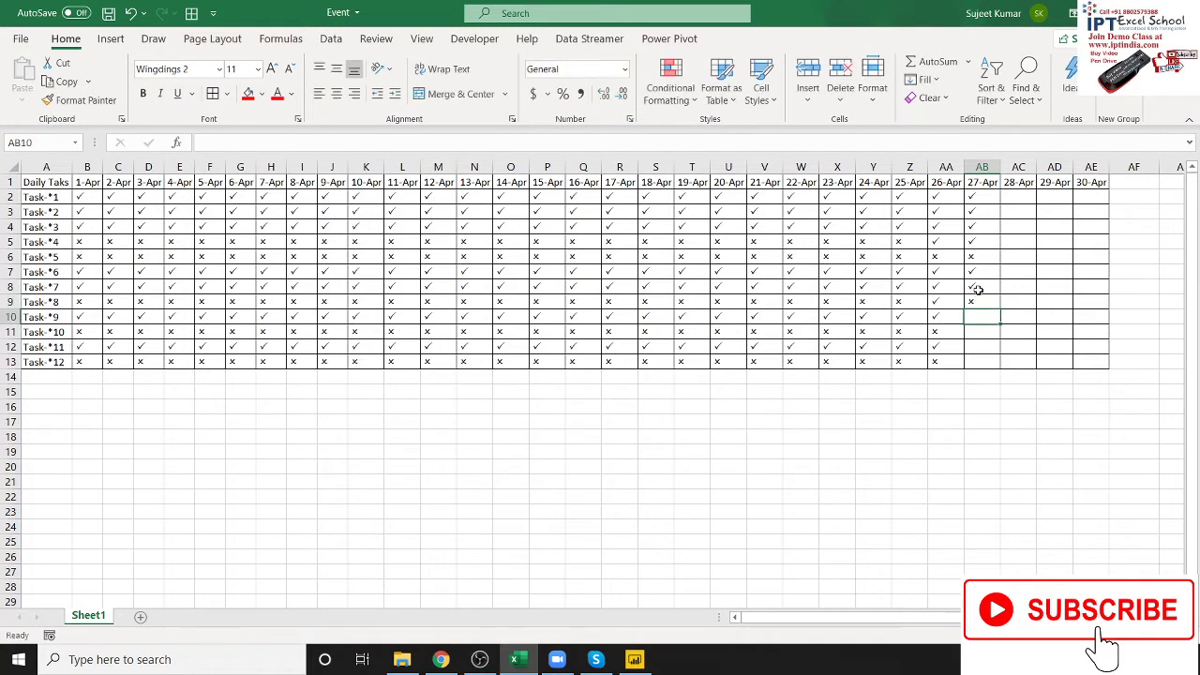
{"action": "type", "text": "P"}
{"action": "key", "text": "Return"}
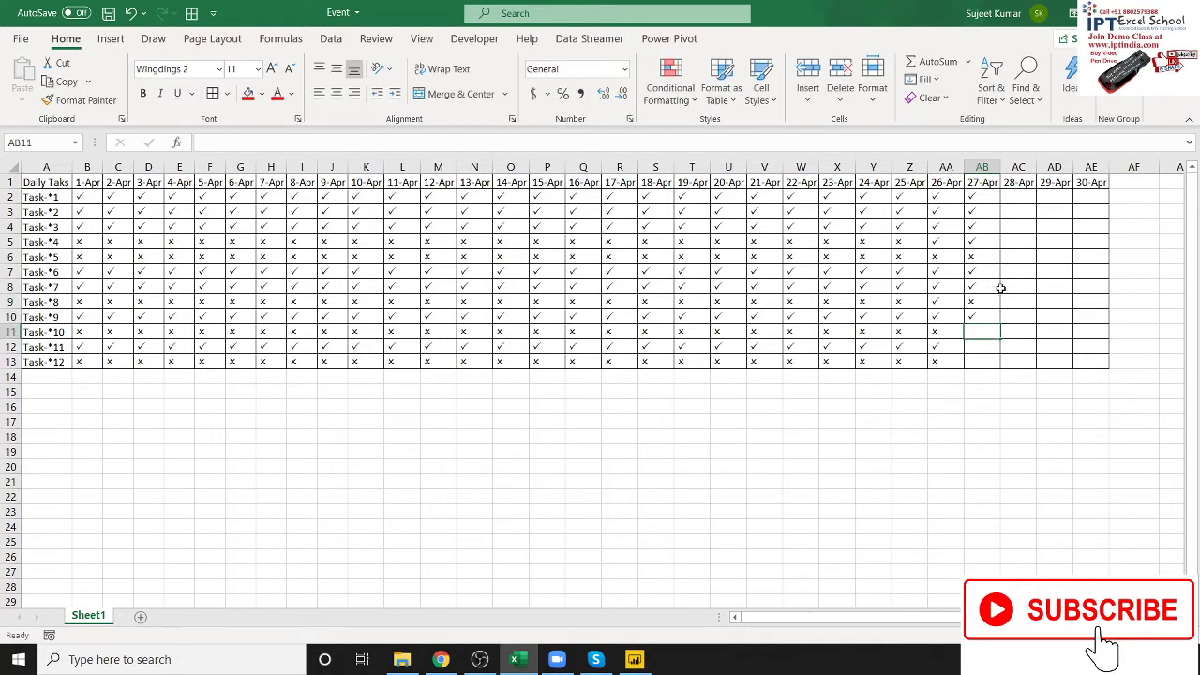
- Select the 27-Apr entries and neighbouring date columns, then pick Tasks 3, 2 and 1
{"action": "left_click_drag", "start_coordinate": [981, 197], "coordinate": [985, 361]}
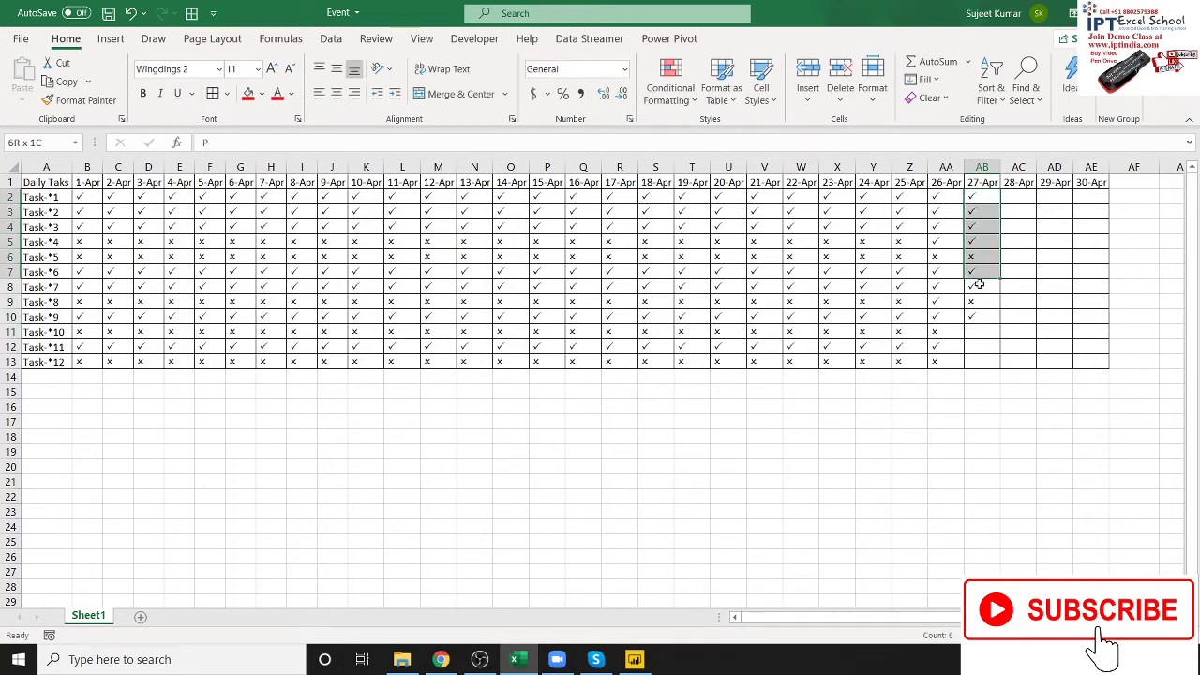
{"action": "left_click_drag", "start_coordinate": [1018, 197], "coordinate": [1083, 346]}
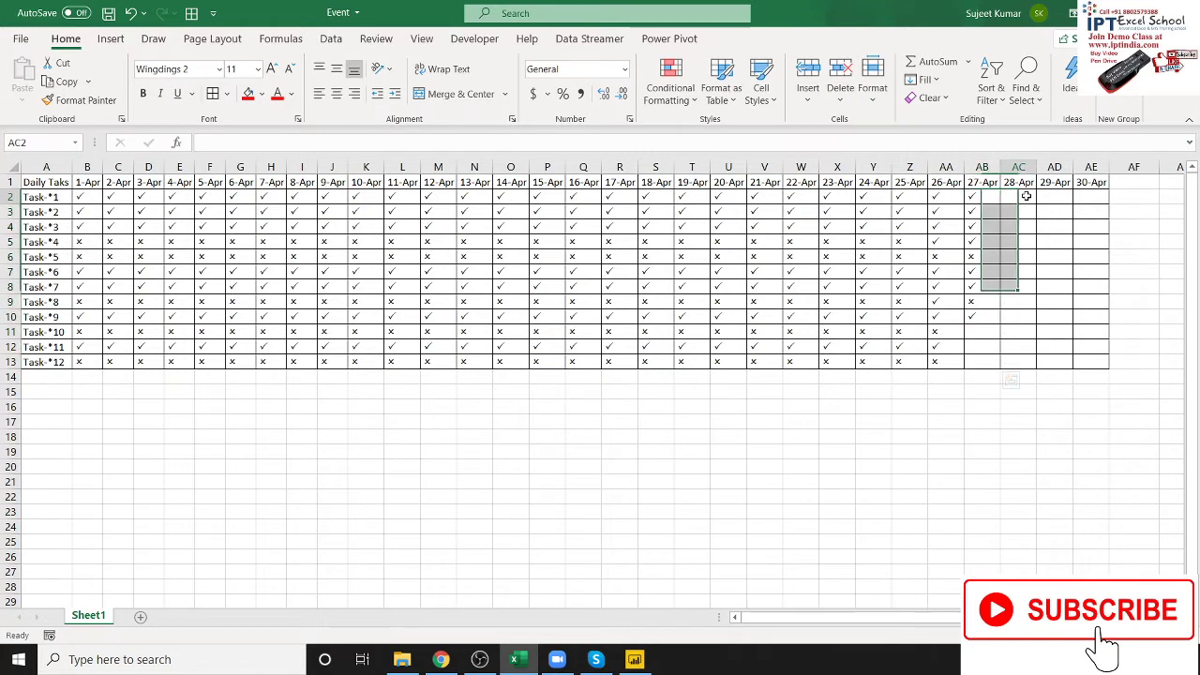
{"action": "left_click_drag", "start_coordinate": [982, 197], "coordinate": [849, 274]}
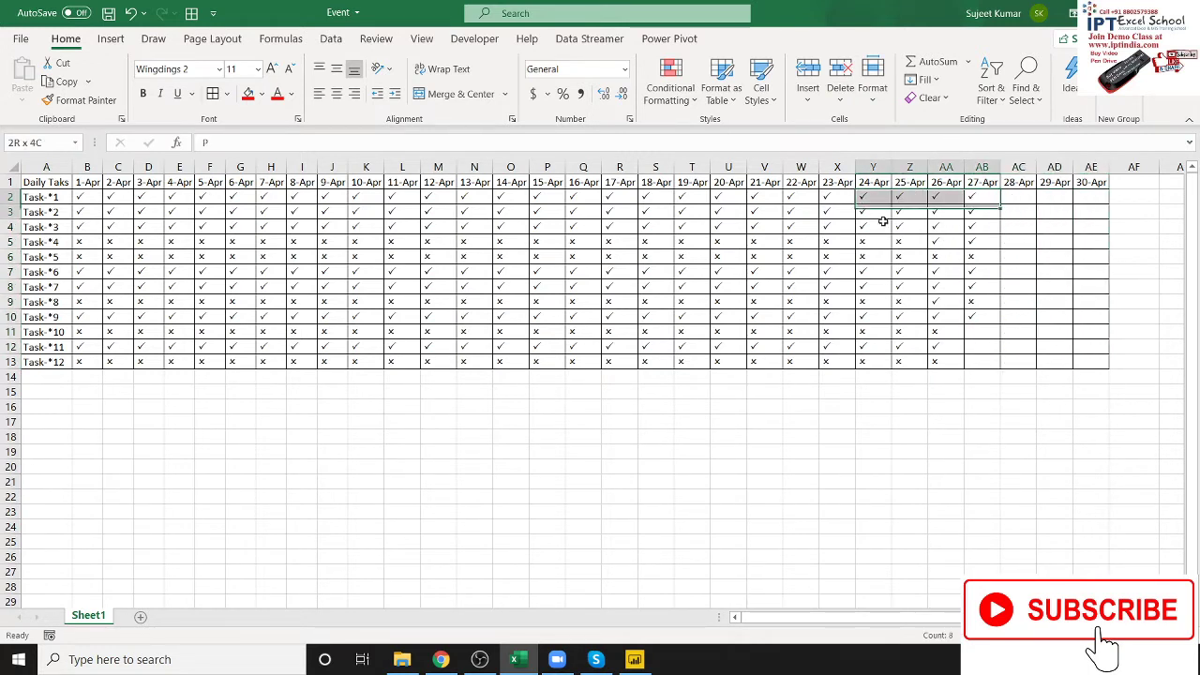
{"action": "left_click_drag", "start_coordinate": [981, 197], "coordinate": [980, 350]}
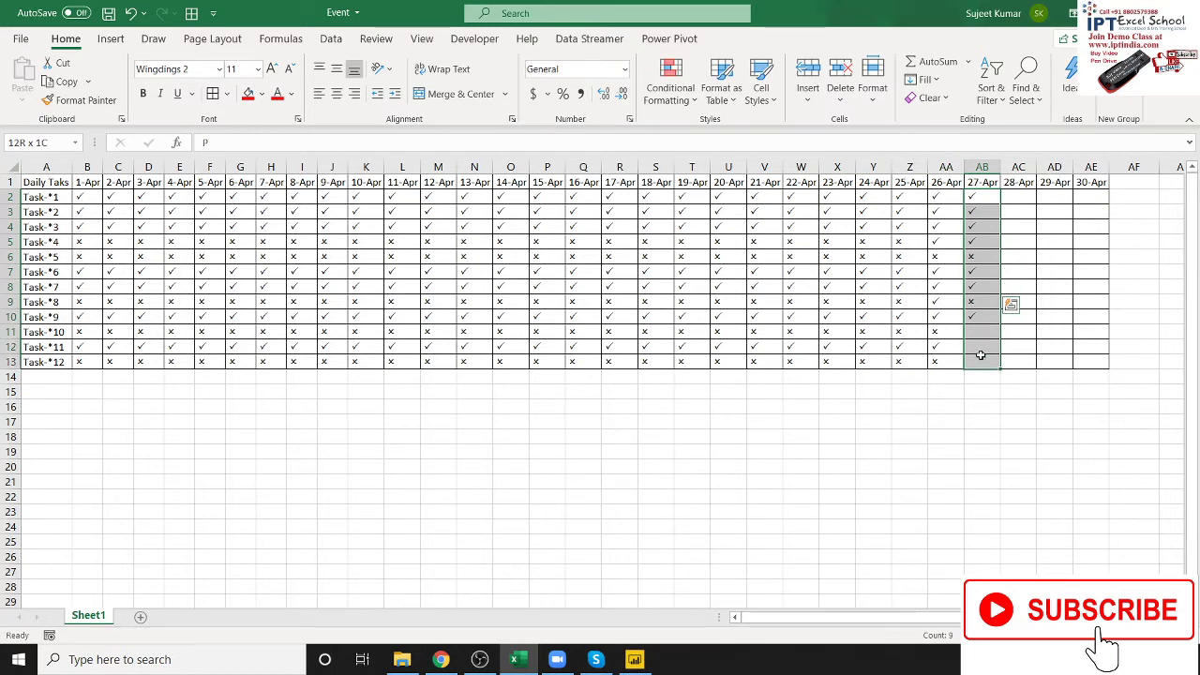
{"action": "left_click_drag", "start_coordinate": [979, 351], "coordinate": [981, 362]}
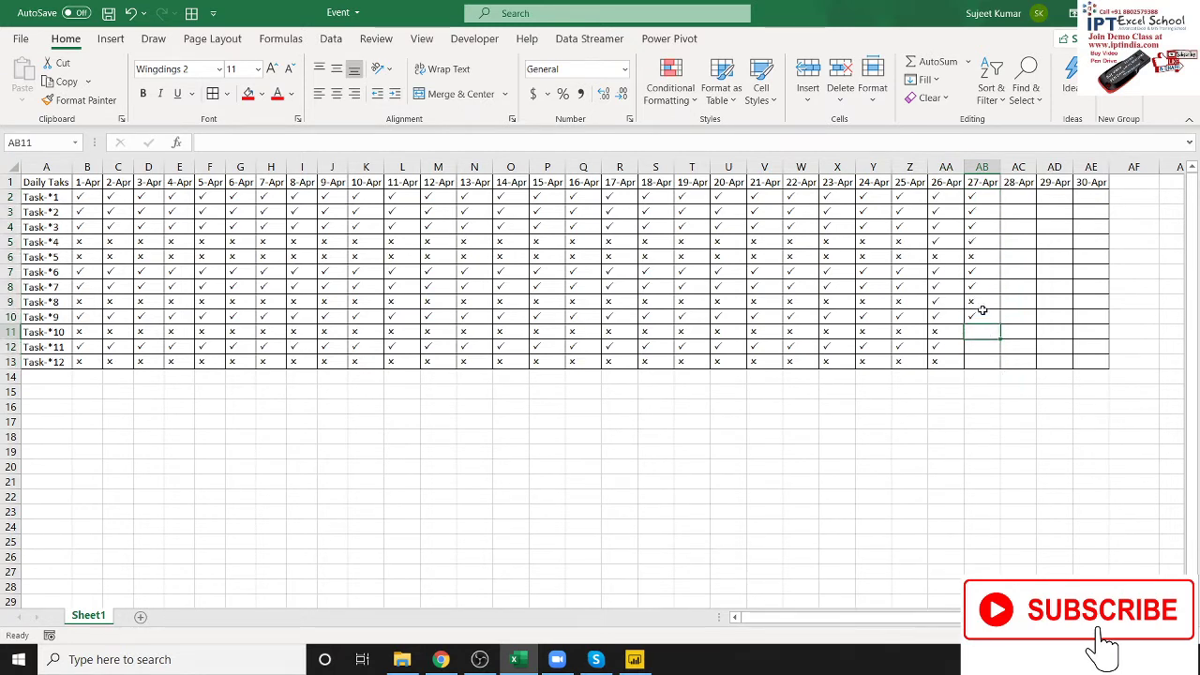
{"action": "left_click", "coordinate": [992, 233]}
{"action": "left_click", "coordinate": [991, 210]}
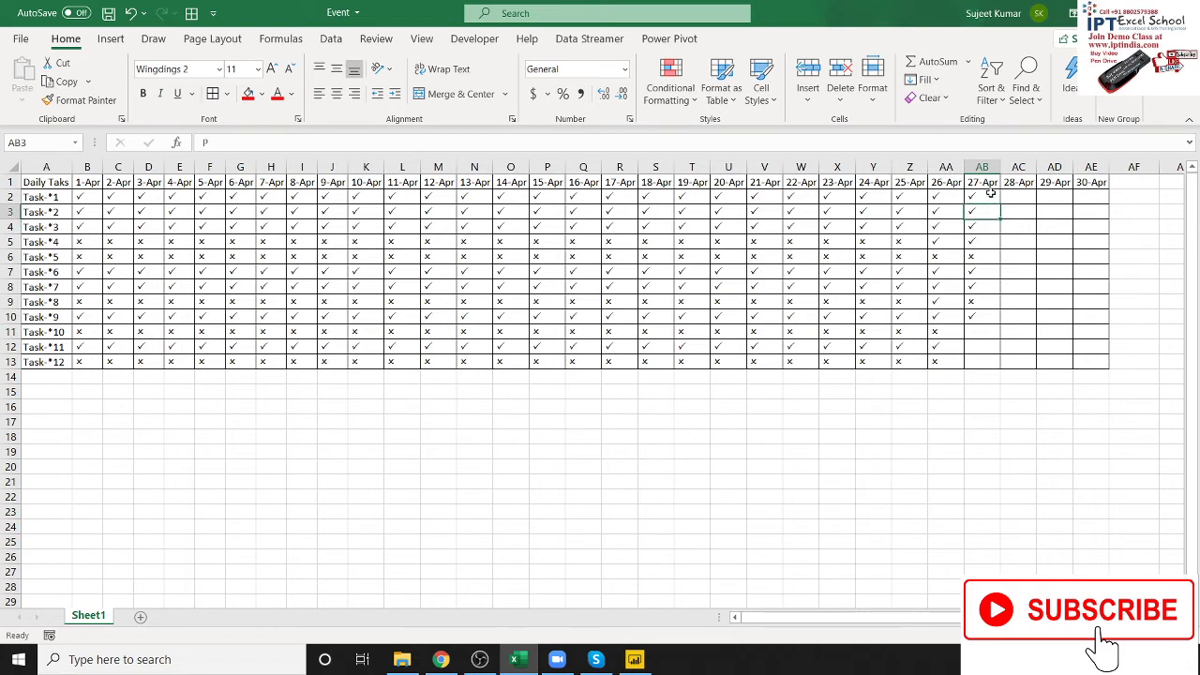
{"action": "left_click", "coordinate": [990, 193]}
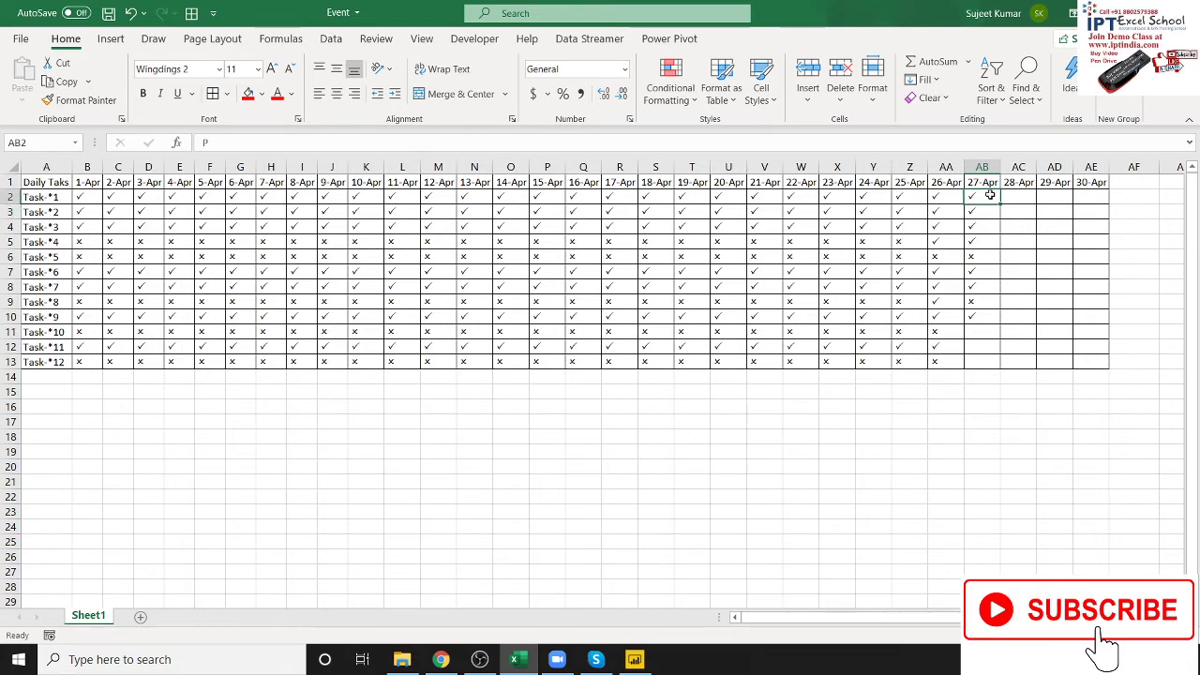
- Select the 28-Apr and 27-Apr entries and pick cells for Tasks 9, 8, 10 and 12
{"action": "left_click_drag", "start_coordinate": [1013, 198], "coordinate": [1015, 289]}
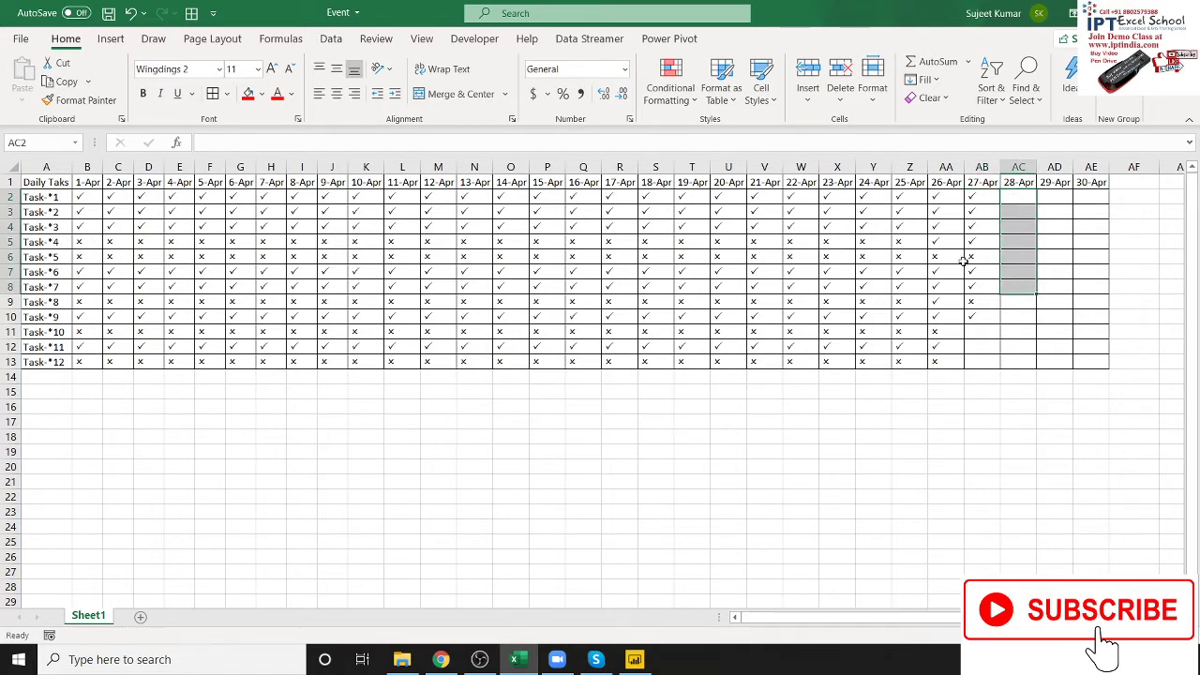
{"action": "left_click_drag", "start_coordinate": [984, 197], "coordinate": [978, 317]}
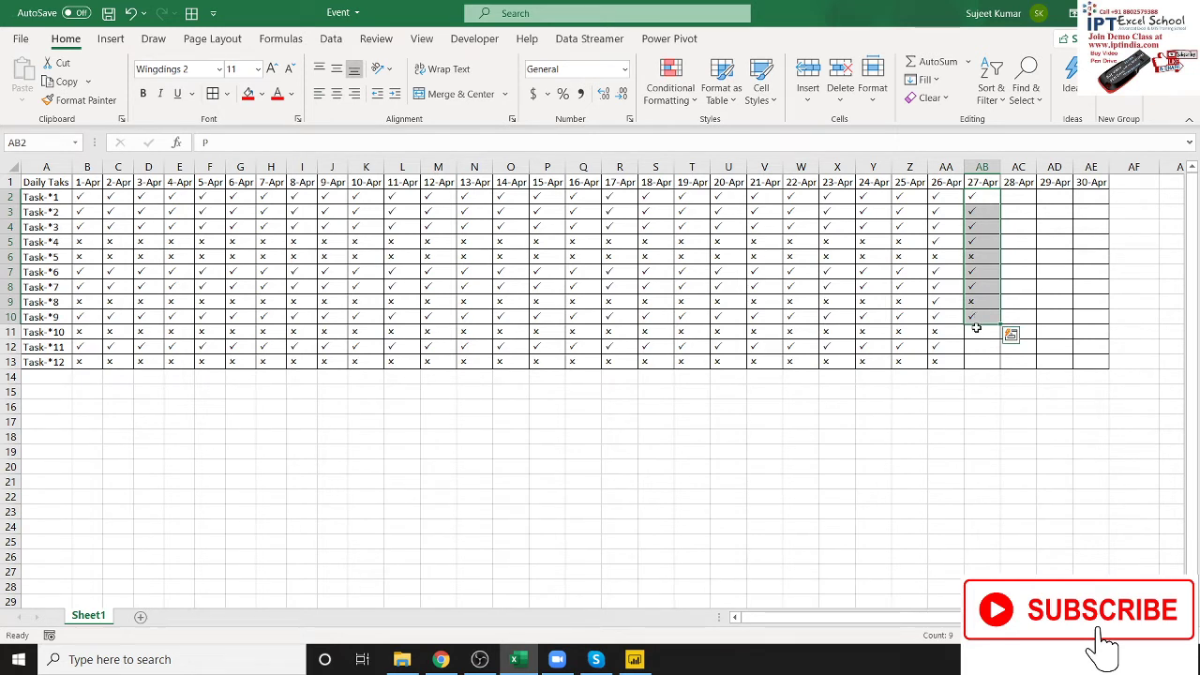
{"action": "left_click", "coordinate": [883, 314]}
{"action": "left_click", "coordinate": [277, 300]}
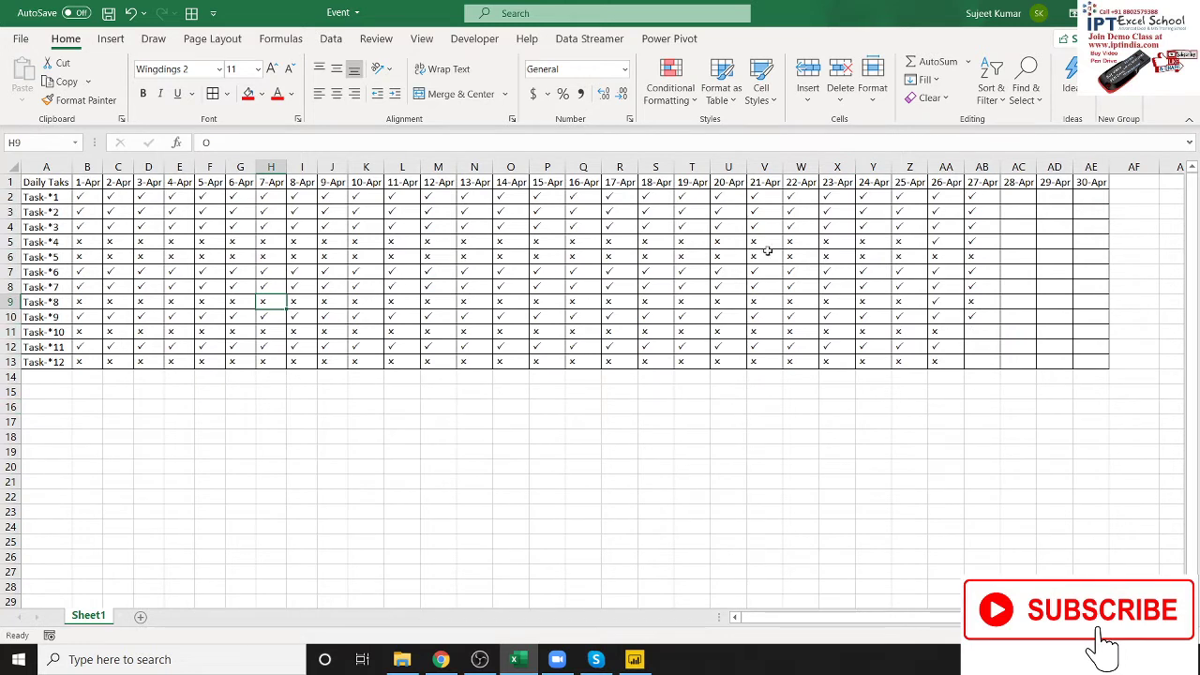
{"action": "left_click", "coordinate": [984, 328]}
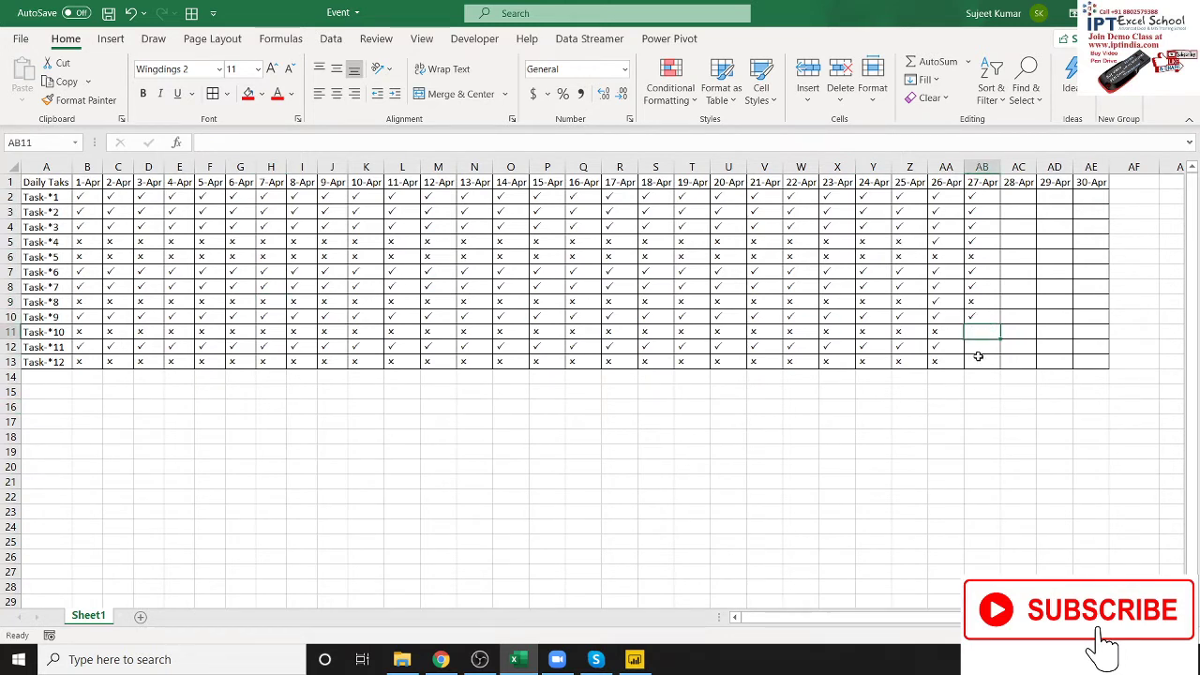
{"action": "left_click", "coordinate": [978, 366]}
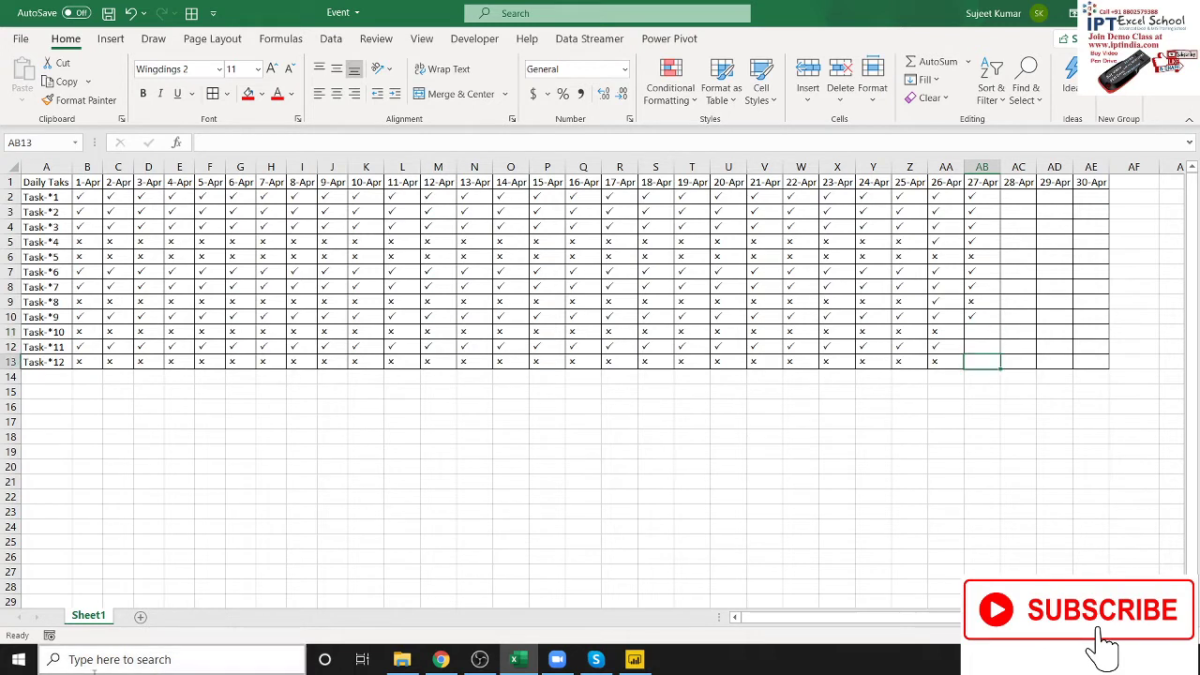
- Use View Code on the Sheet1 tab to open its code in the Visual Basic editor
{"action": "right_click", "coordinate": [92, 620]}
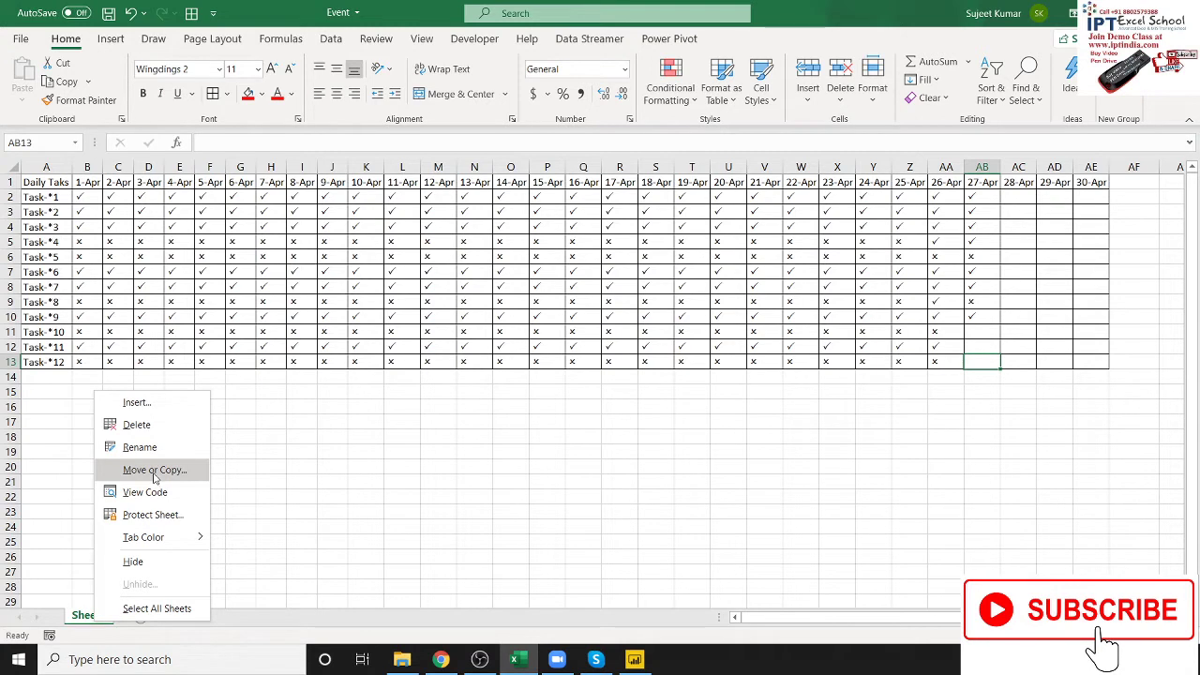
{"action": "left_click", "coordinate": [153, 493]}
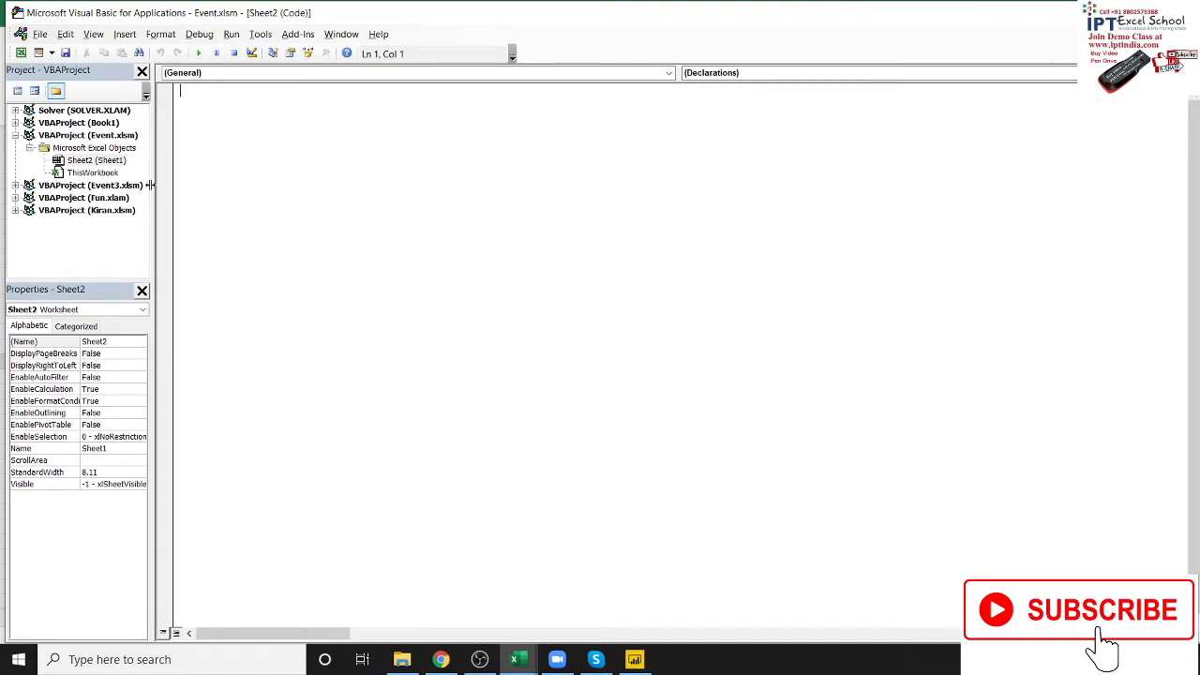
- Create an empty Worksheet_SelectionChange procedure from the Worksheet object list
{"action": "left_click", "coordinate": [241, 73]}
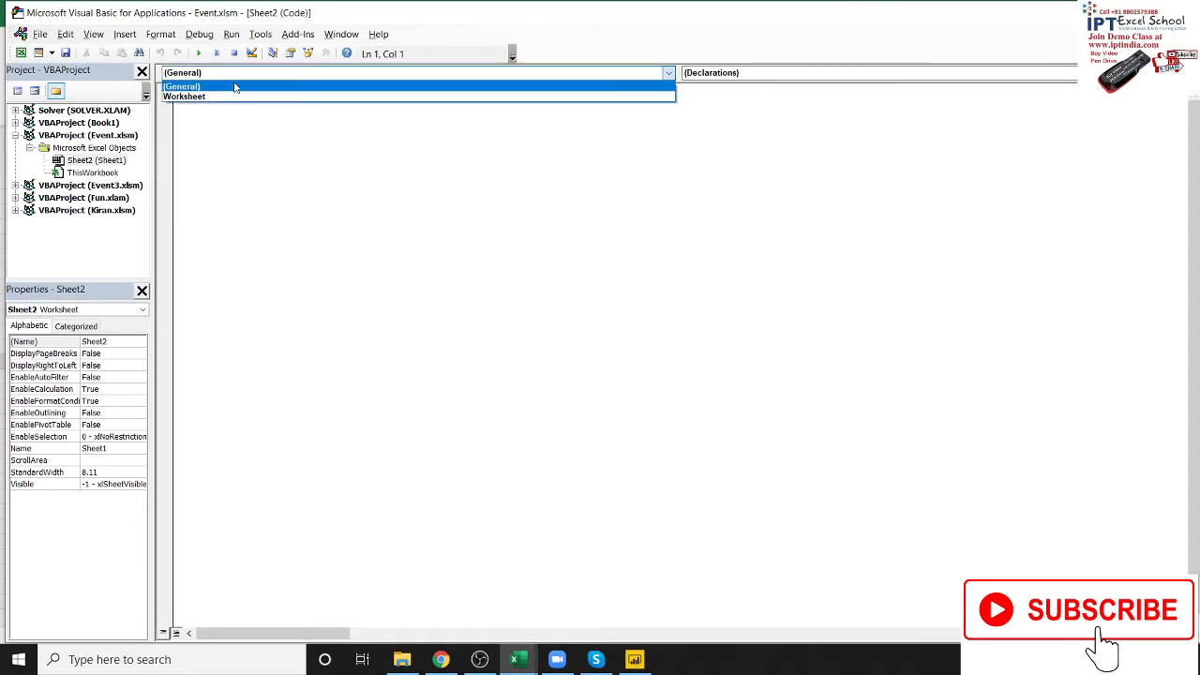
{"action": "left_click", "coordinate": [231, 96]}
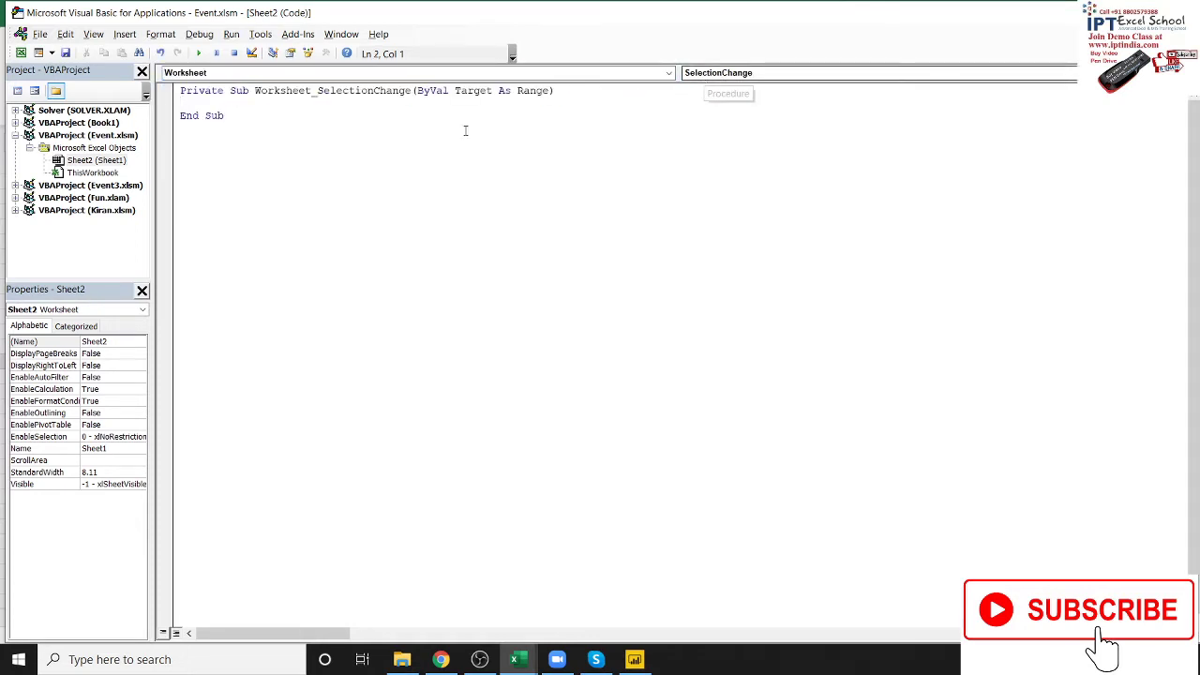
{"action": "key", "text": "Return"}
{"action": "key", "text": "Return"}
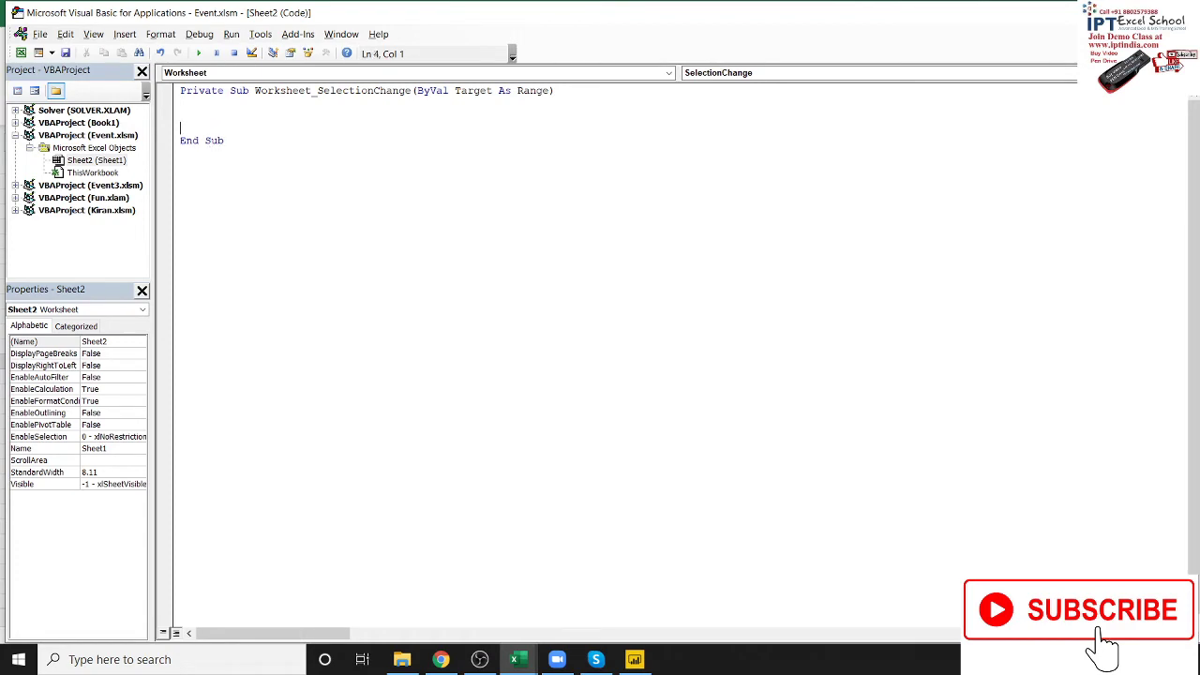
- Switch to the worksheet, select three 27-Apr cells, then return to the code with Alt+F11
{"action": "key", "text": "alt+F11"}
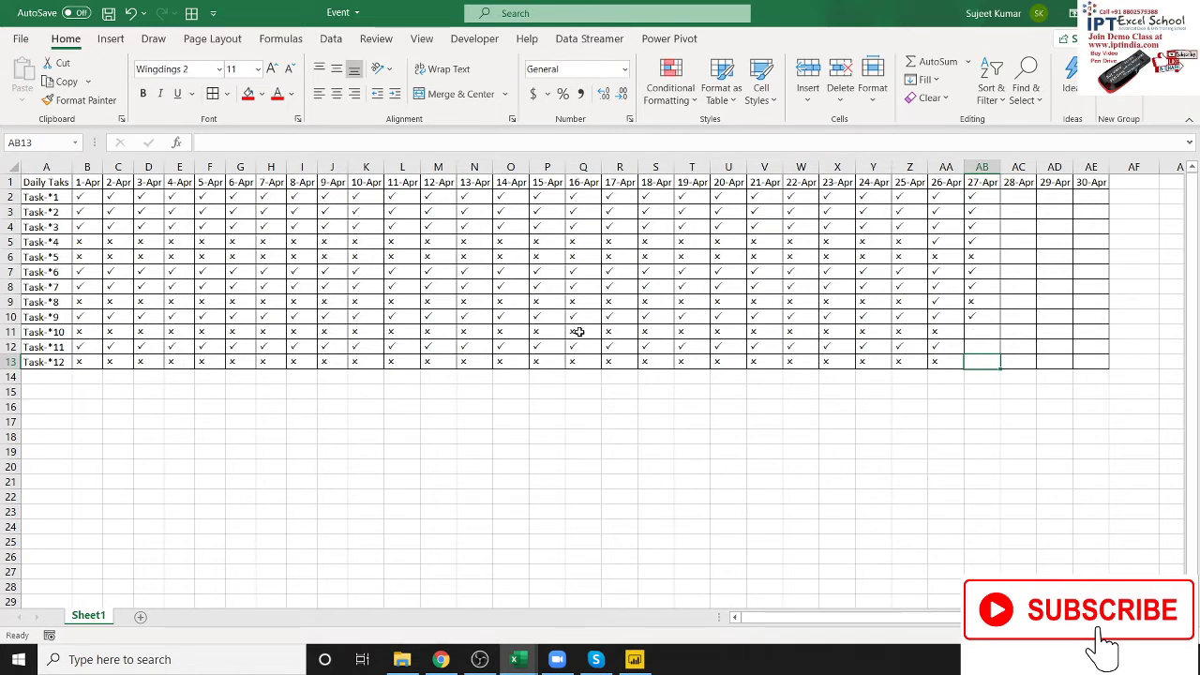
{"action": "left_click", "coordinate": [981, 268]}
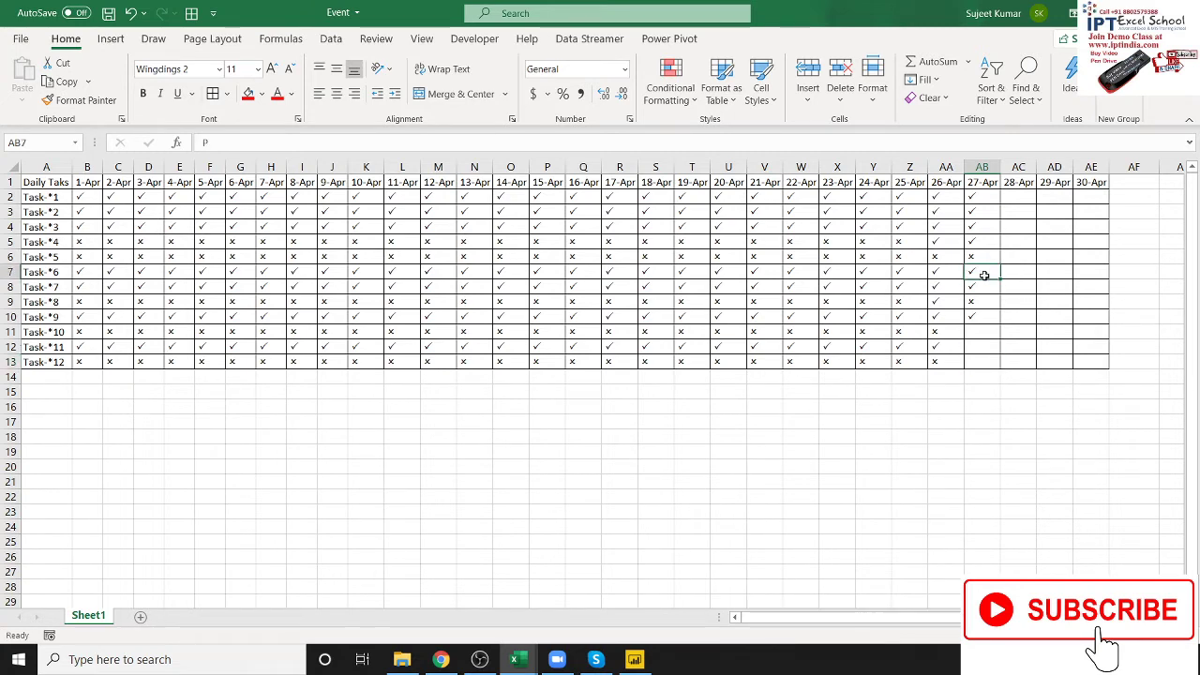
{"action": "left_click", "coordinate": [987, 319]}
{"action": "left_click", "coordinate": [980, 347]}
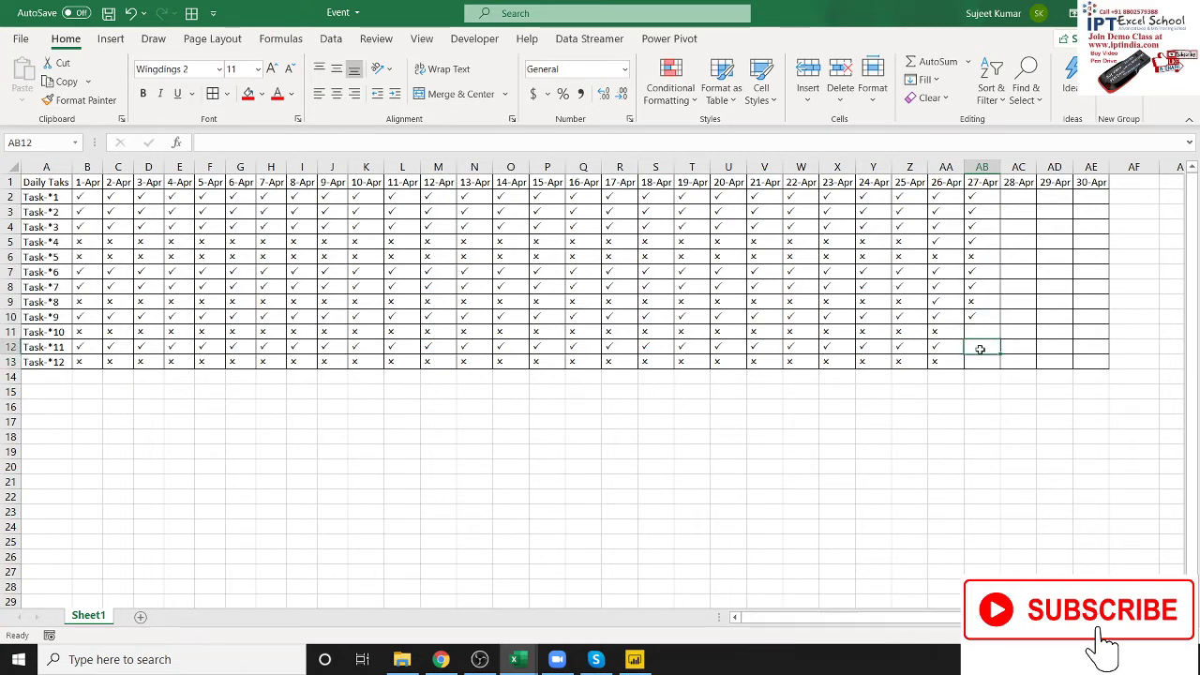
{"action": "key", "text": "alt+F11"}
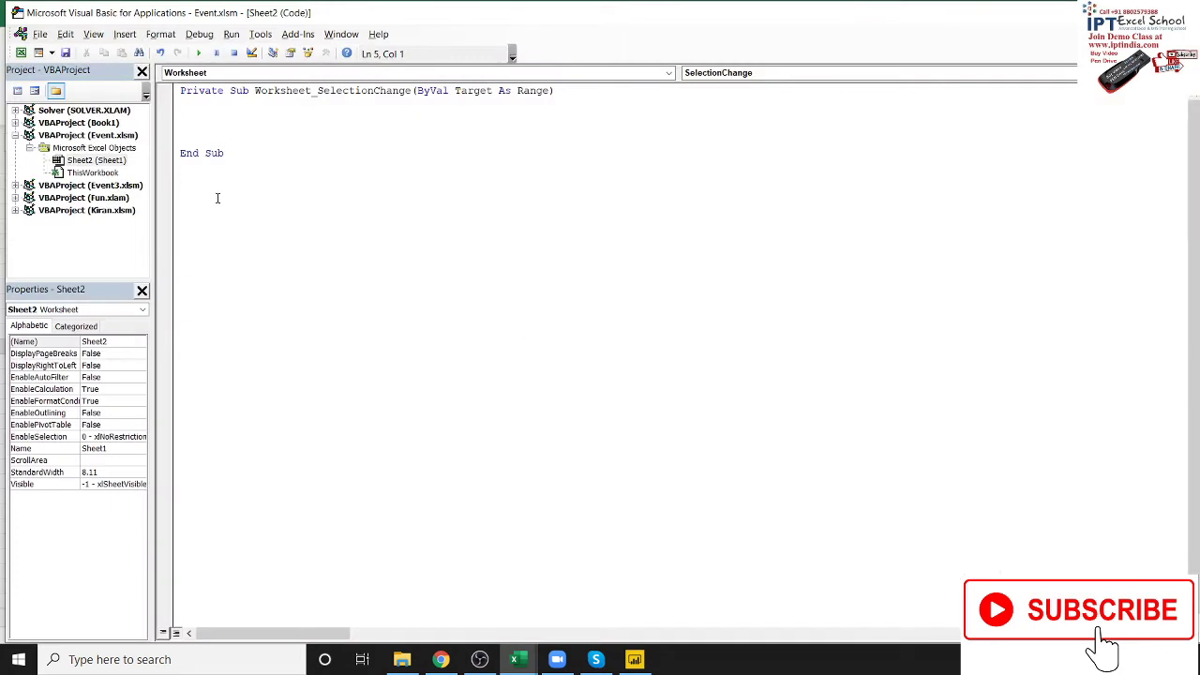
- Declare Dim r As Range inside the procedure
{"action": "key", "text": "Return"}
{"action": "type", "text": "dim"}
{"action": "type", "text": "as range"}
{"action": "key", "text": "Return"}
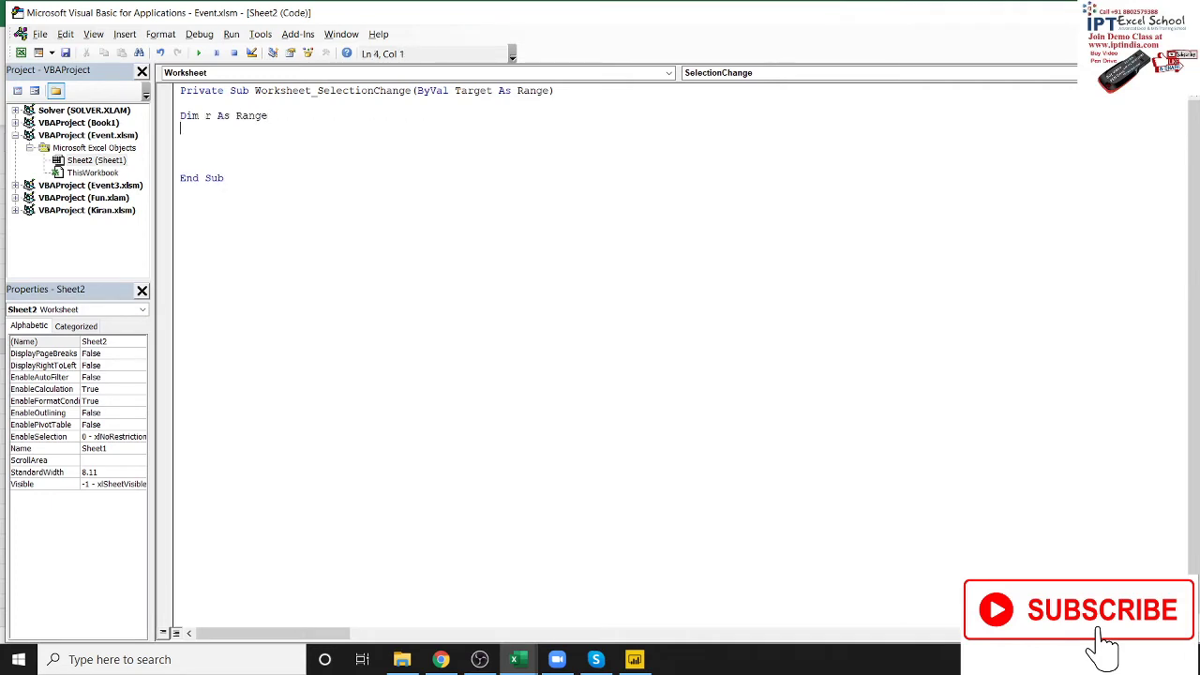
{"action": "key", "text": "Return"}
- Assign Set r = Cells(1, ActiveCell.Column), correcting typos along the way
{"action": "type", "text": "set r"}
{"action": "type", "text": "a"}
{"action": "type", "text": "tivec"}
{"action": "key", "text": "BackSpace"}
{"action": "key", "text": "BackSpace"}
{"action": "key", "text": "BackSpace"}
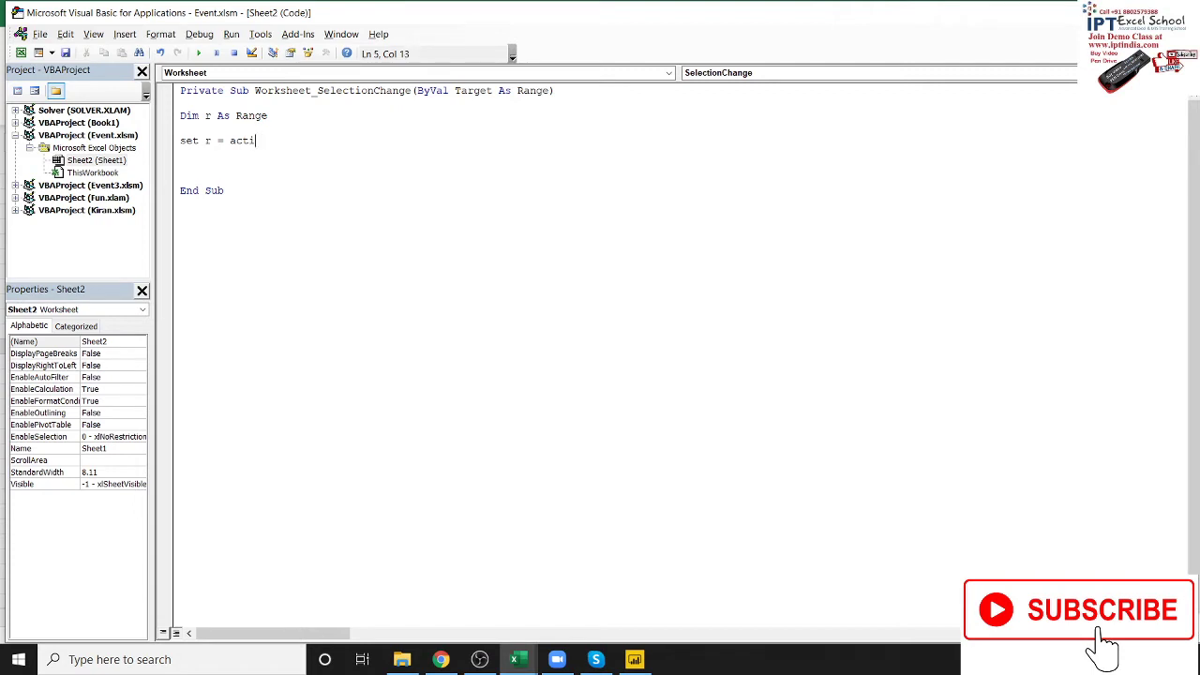
{"action": "key", "text": "BackSpace"}
{"action": "key", "text": "BackSpace"}
{"action": "key", "text": "BackSpace"}
{"action": "key", "text": "BackSpace"}
{"action": "type", "text": "ra"}
{"action": "type", "text": "nge"}
{"action": "type", "text": "("}
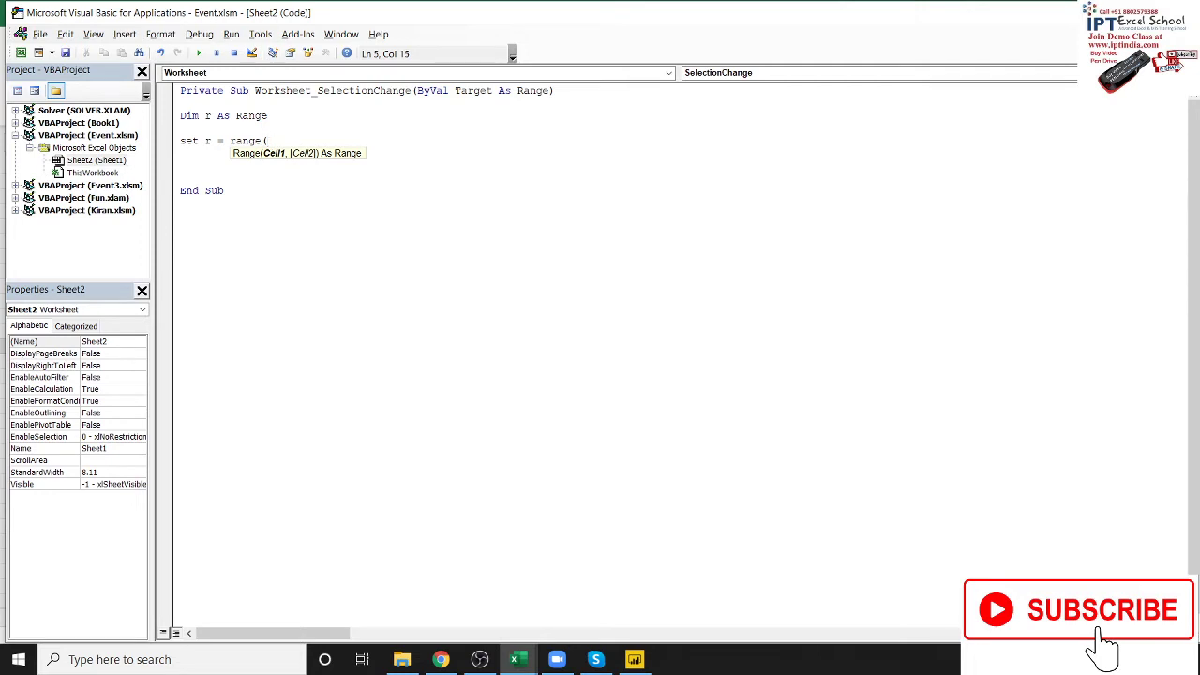
{"action": "key", "text": "BackSpace"}
{"action": "key", "text": "BackSpace"}
{"action": "key", "text": "BackSpace"}
{"action": "key", "text": "BackSpace"}
{"action": "key", "text": "BackSpace"}
{"action": "key", "text": "BackSpace"}
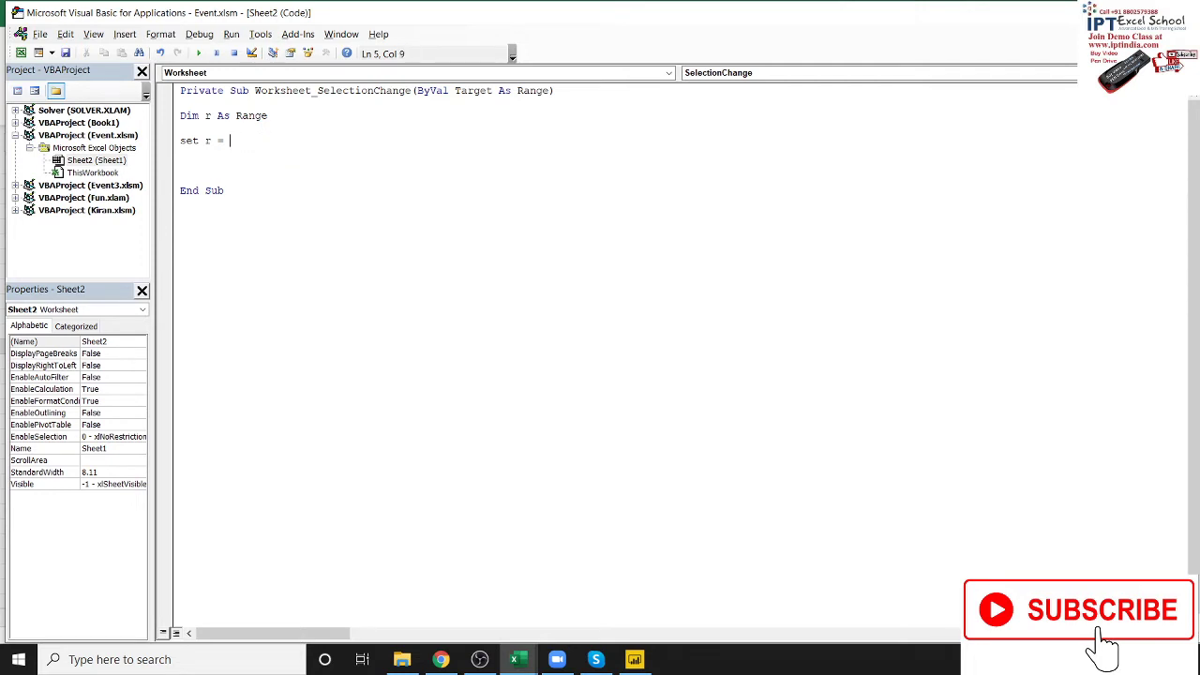
{"action": "type", "text": "cells(1"}
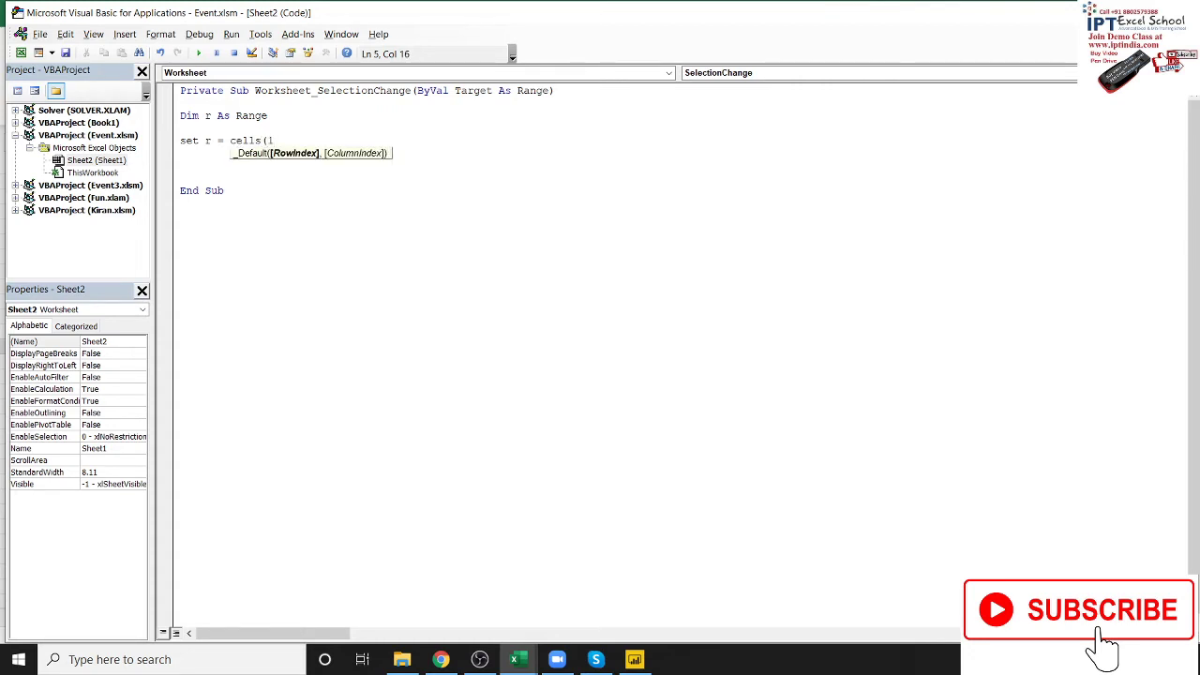
{"action": "type", "text": ","}
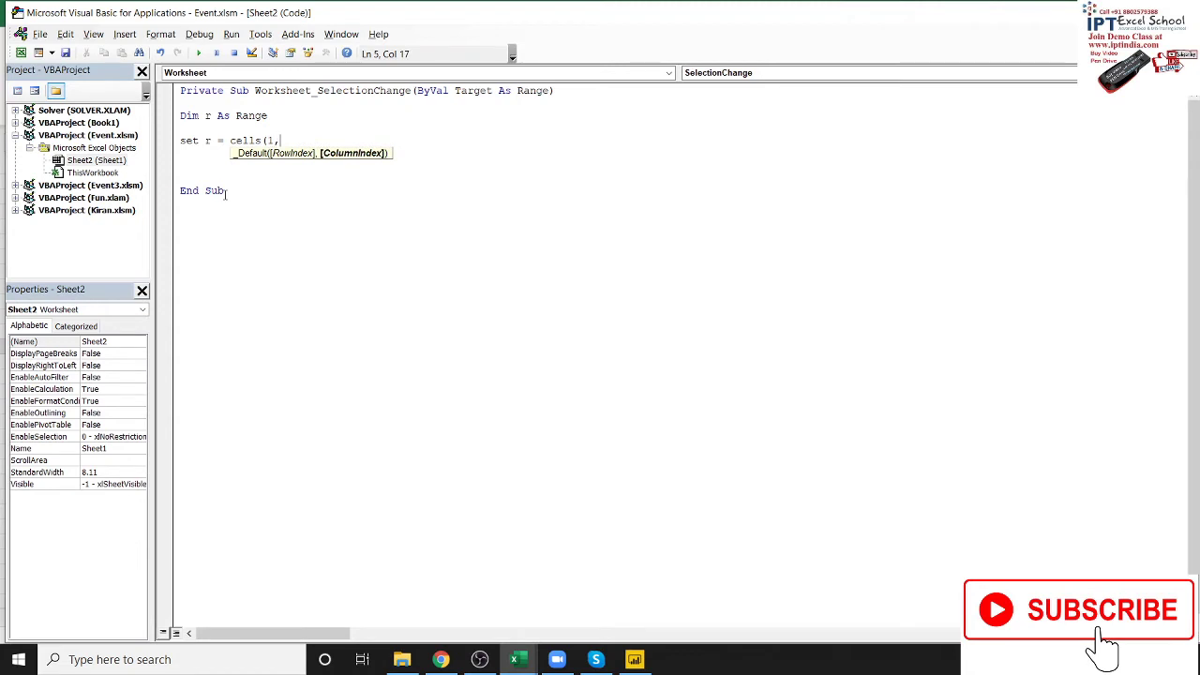
{"action": "type", "text": "activece"}
{"action": "type", "text": "ll."}
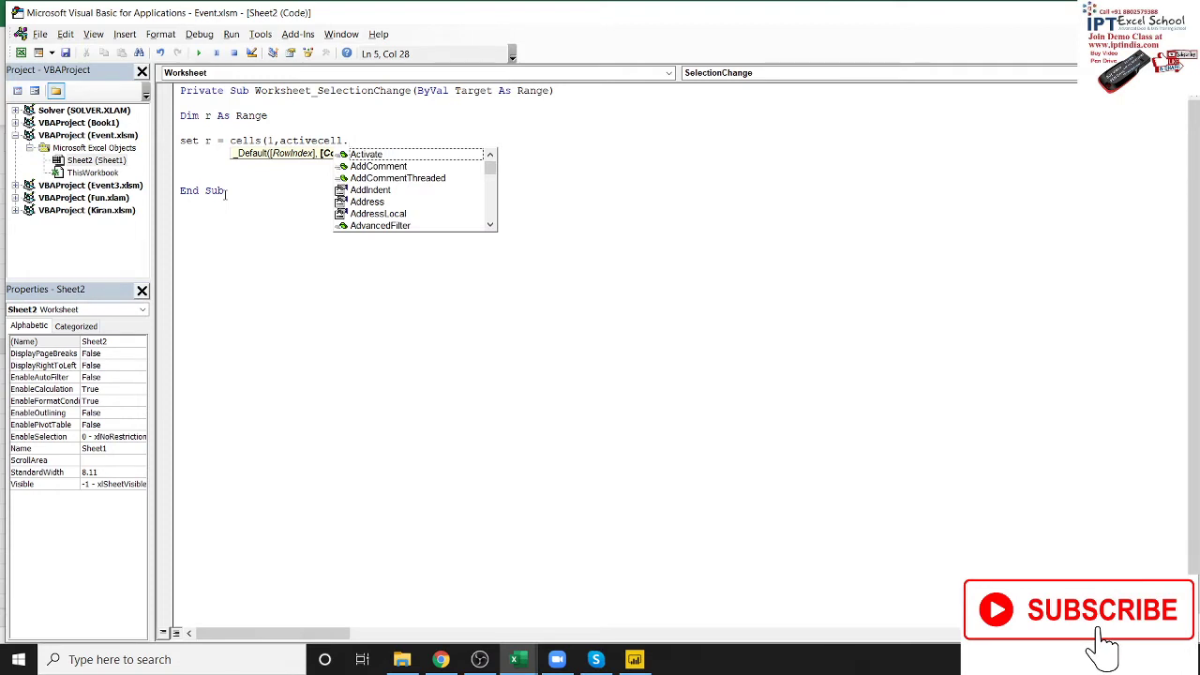
{"action": "type", "text": "col"}
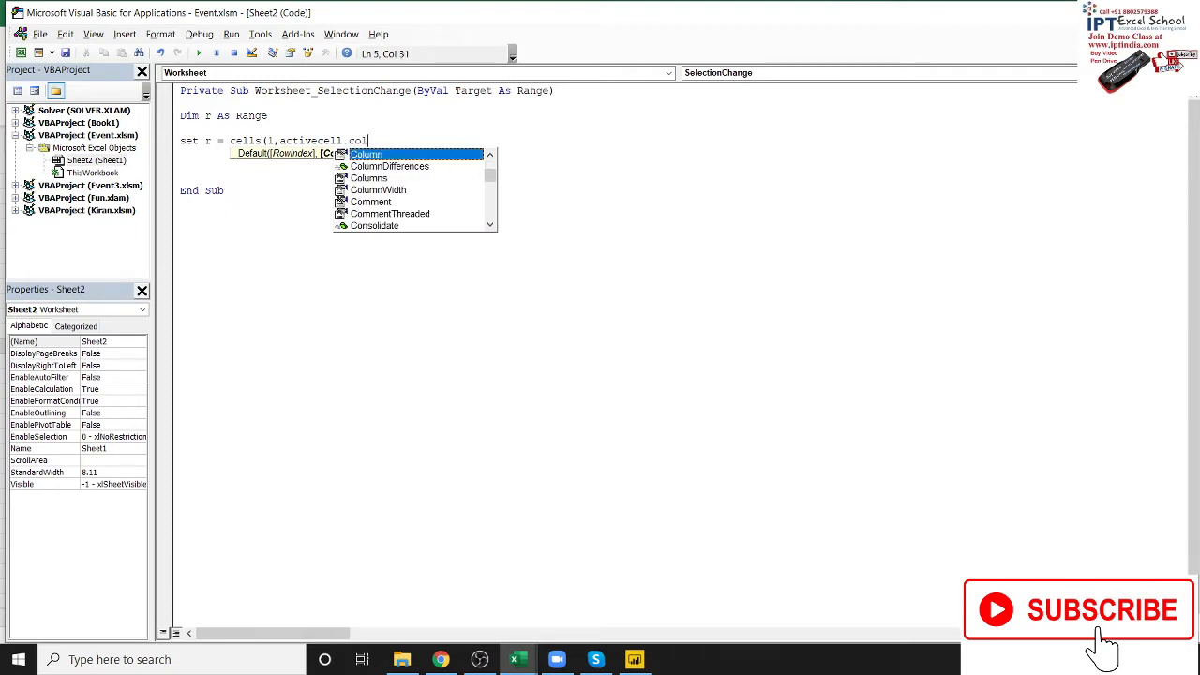
{"action": "key", "text": "Tab"}
{"action": "key", "text": "Return"}
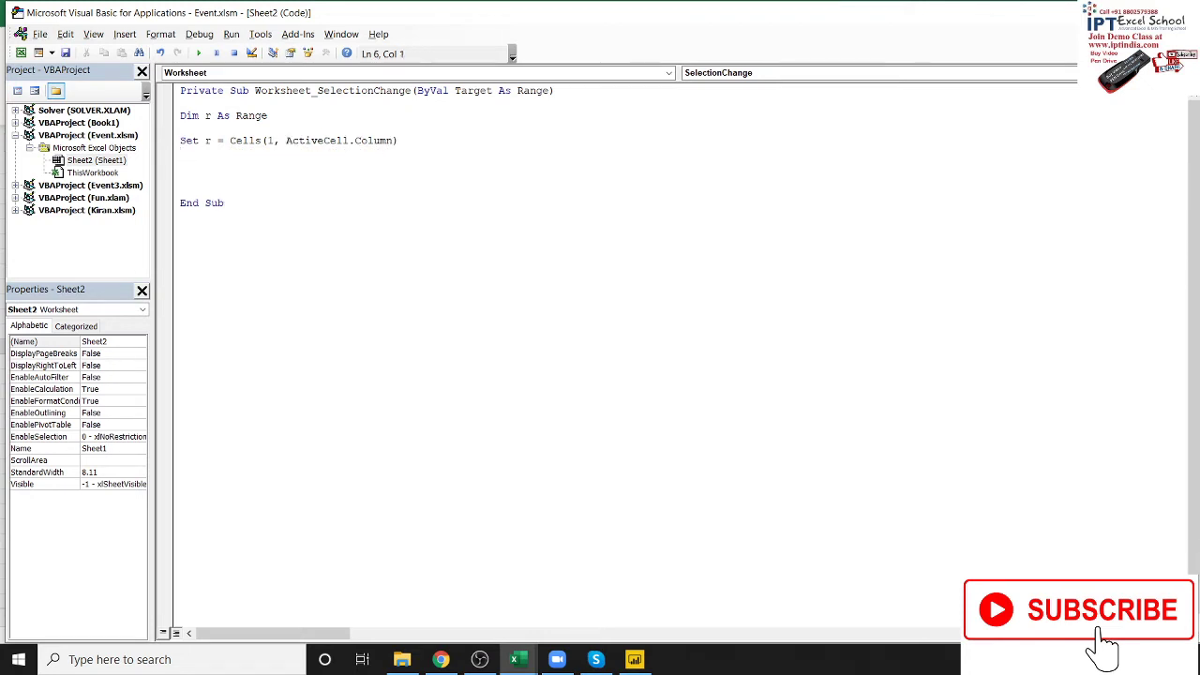
- Add the line If r.Value = Date Then
{"action": "key", "text": "Return"}
{"action": "type", "text": ".valu"}
{"action": "key", "text": "Tab"}
{"action": "type", "text": "=date t"}
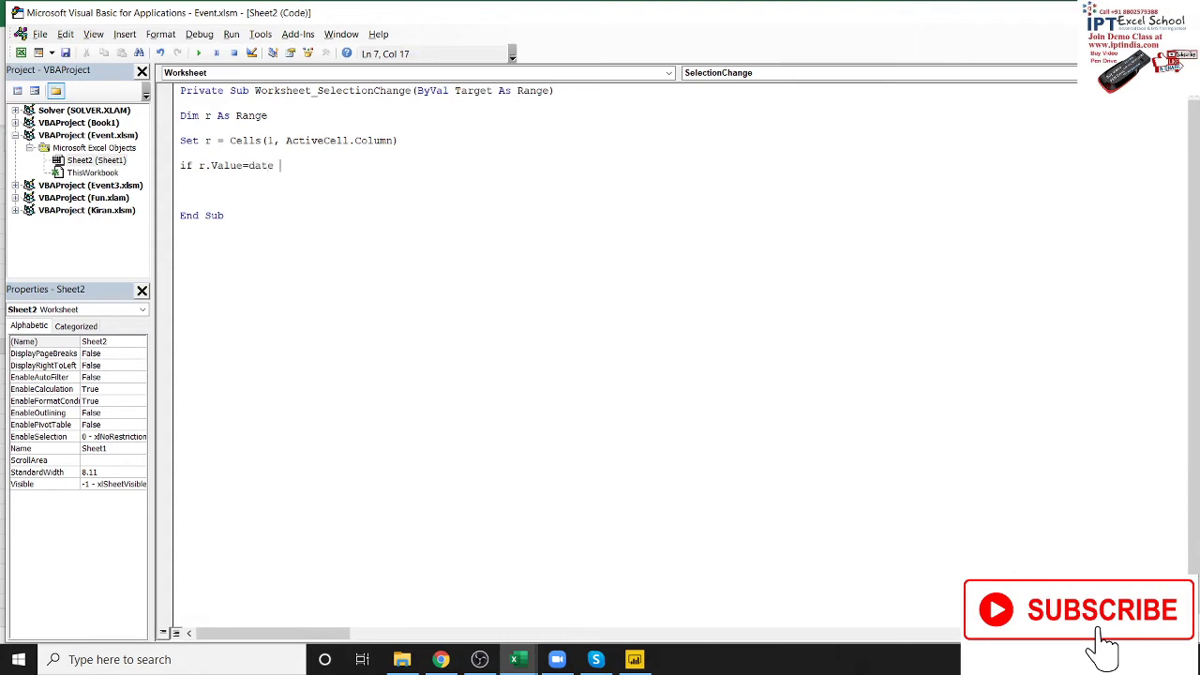
{"action": "type", "text": "hen"}
{"action": "key", "text": "Return"}
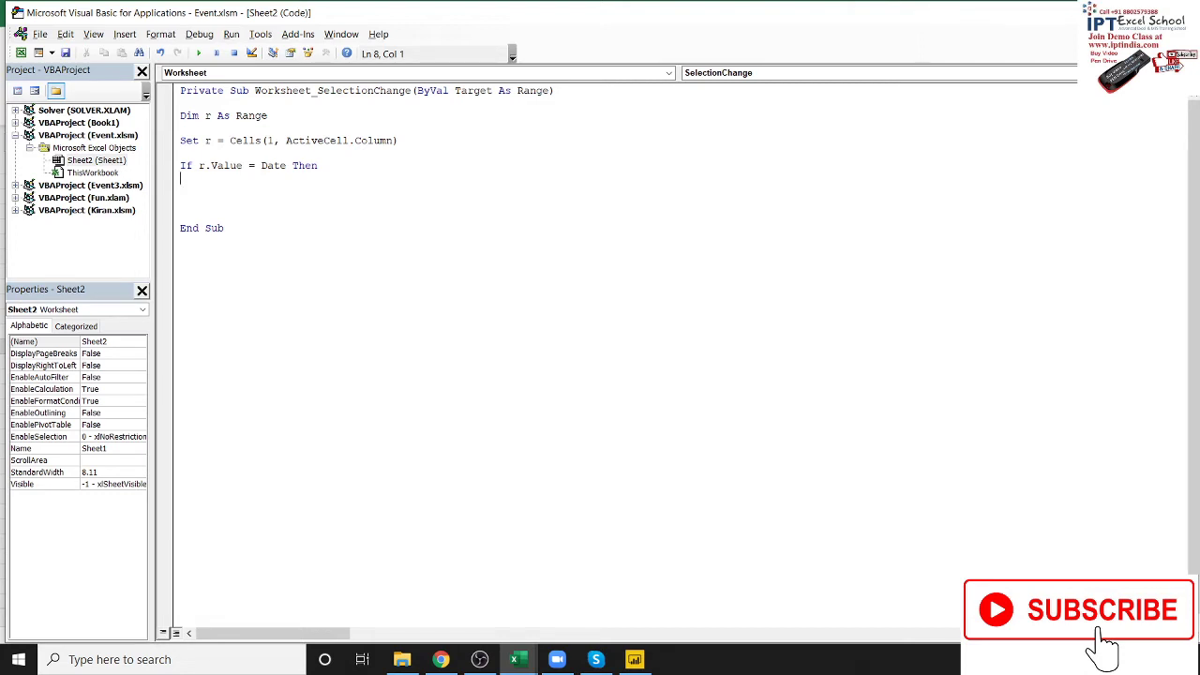
- Add Sheet2.Unprotect with the sheet password inside the If block
{"action": "type", "text": "cells"}
{"action": "key", "text": "BackSpace"}
{"action": "key", "text": "BackSpace"}
{"action": "type", "text": "active"}
{"action": "key", "text": "BackSpace"}
{"action": "key", "text": "BackSpace"}
{"action": "key", "text": "BackSpace"}
{"action": "key", "text": "BackSpace"}
{"action": "key", "text": "BackSpace"}
{"action": "key", "text": "BackSpace"}
{"action": "type", "text": "sheet"}
{"action": "type", "text": "2."}
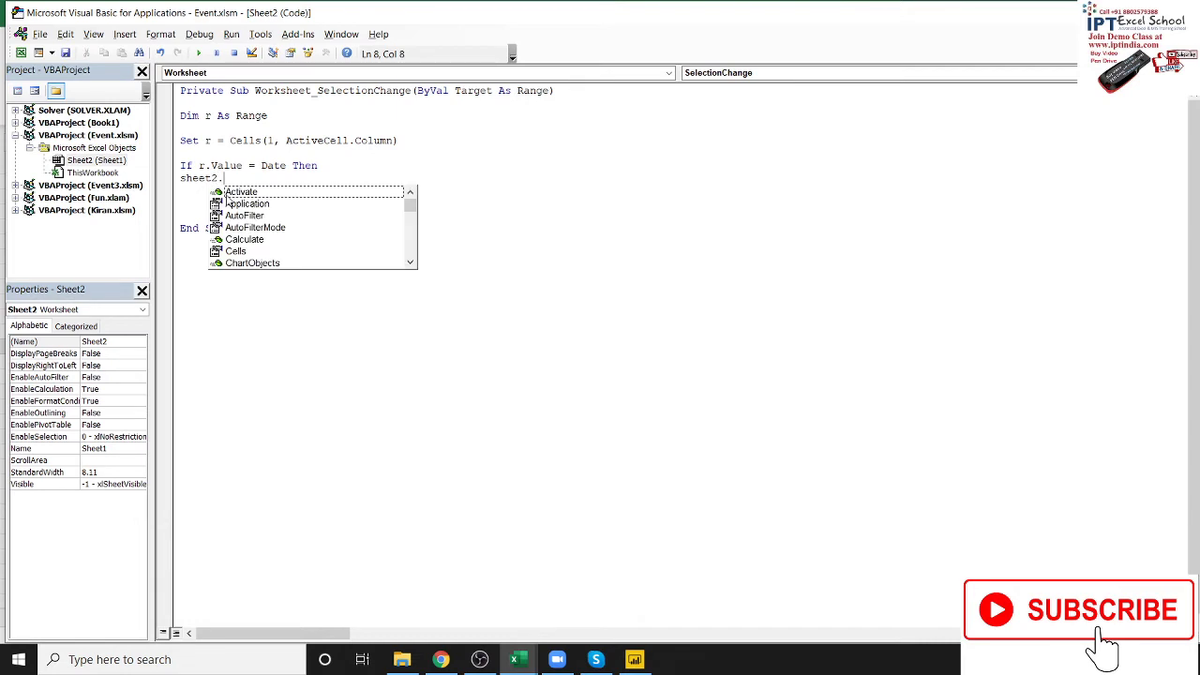
{"action": "type", "text": "un"}
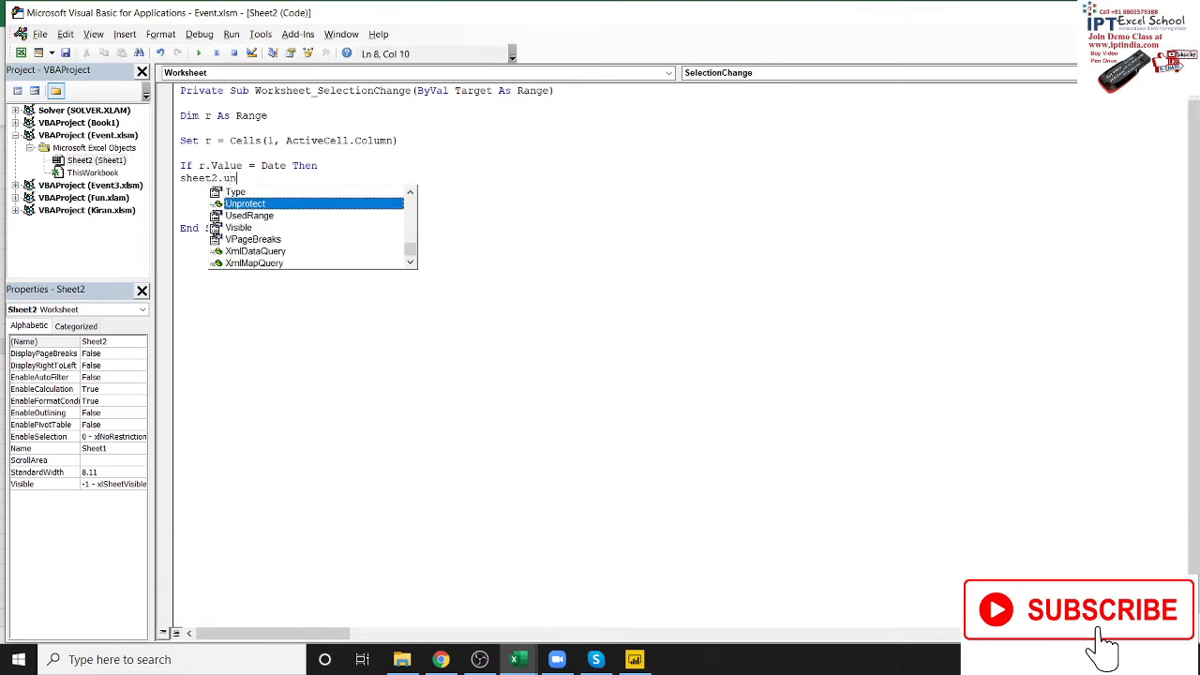
{"action": "key", "text": "Tab"}
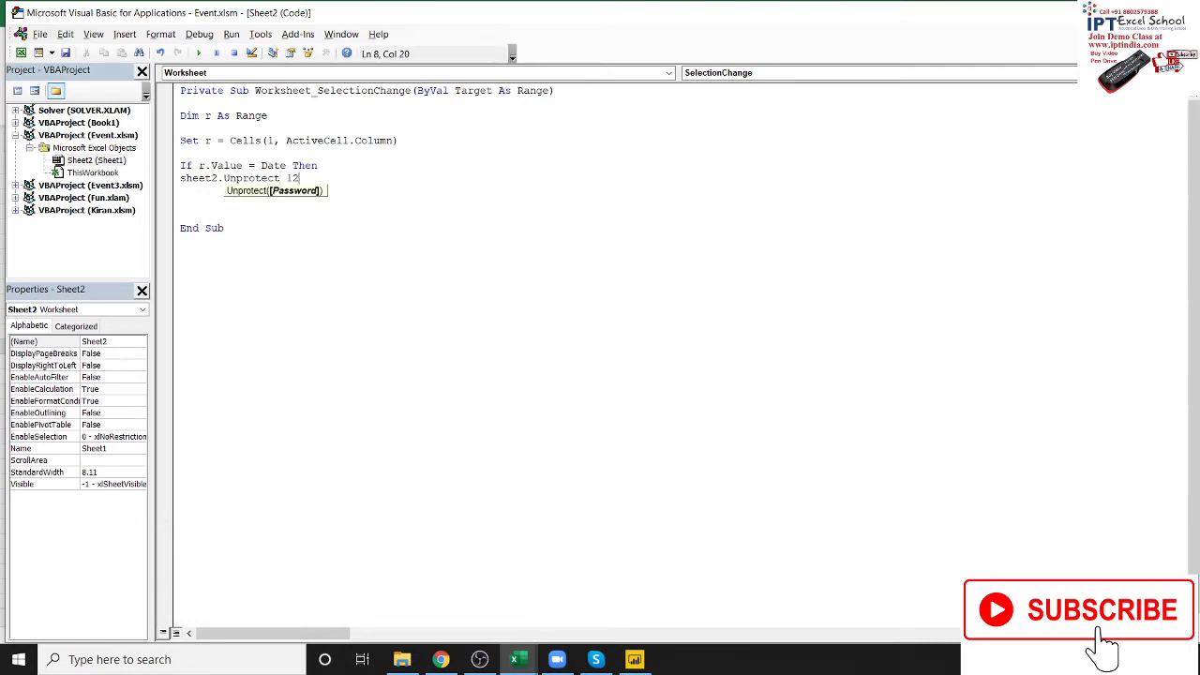
{"action": "key", "text": "Return"}
- Delete the unfinished Cells line and switch to Excel to test the macro
{"action": "type", "text": "cells"}
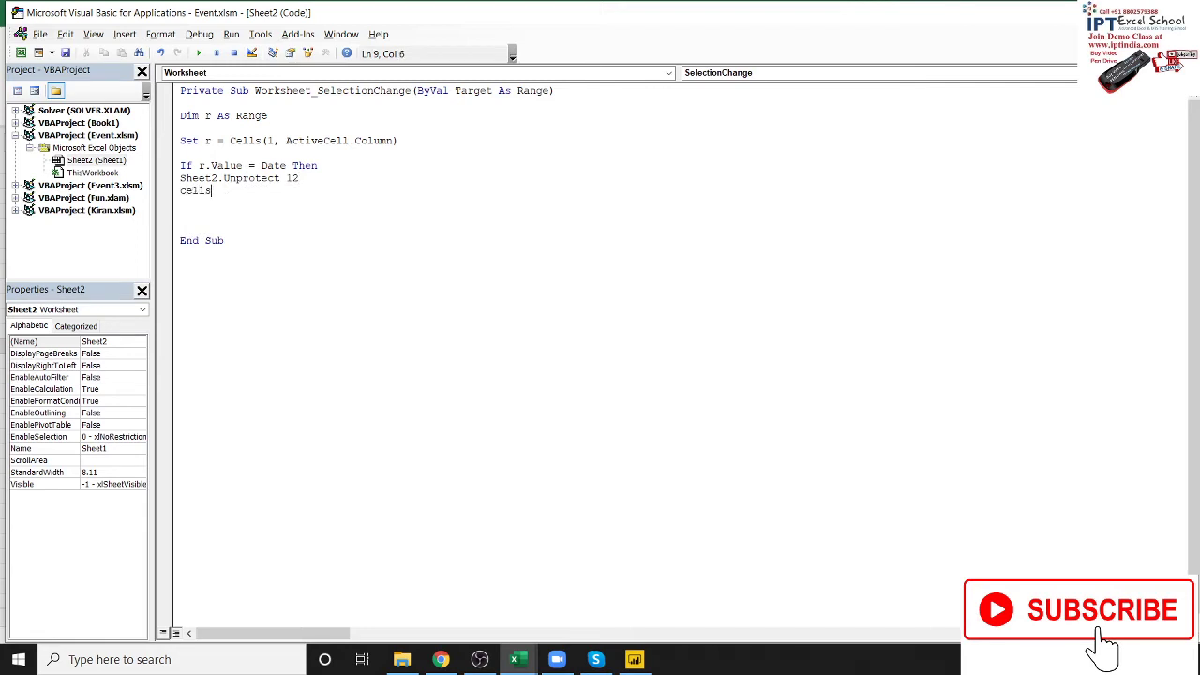
{"action": "type", "text": "."}
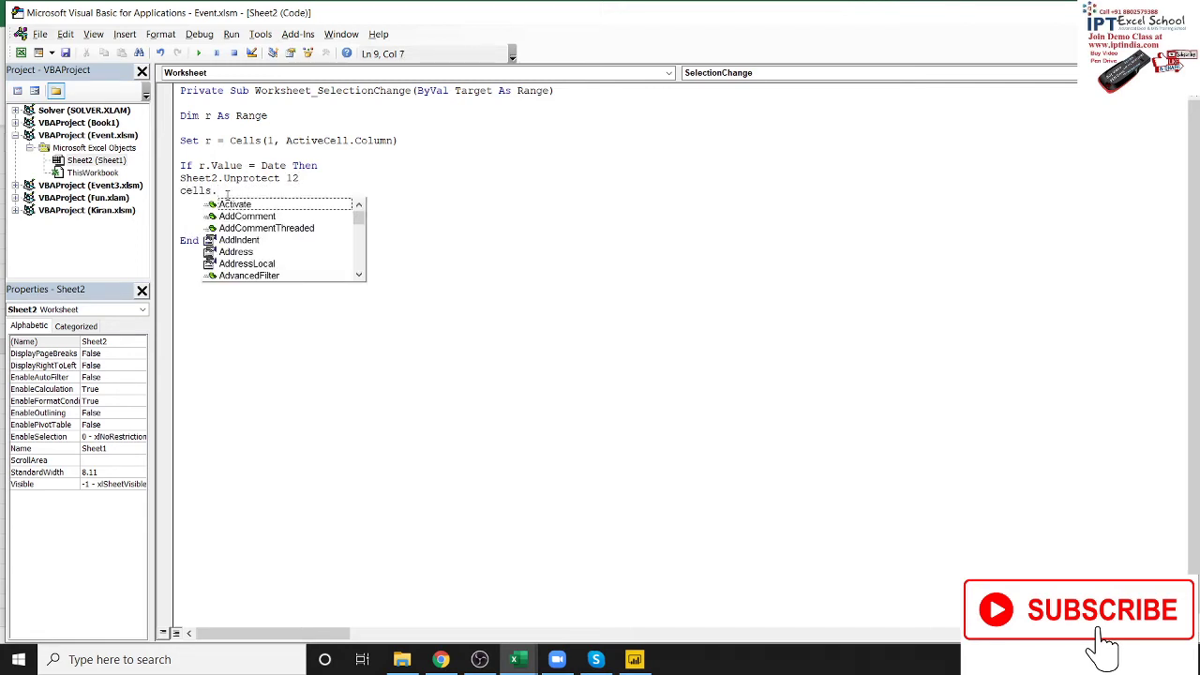
{"action": "type", "text": "p"}
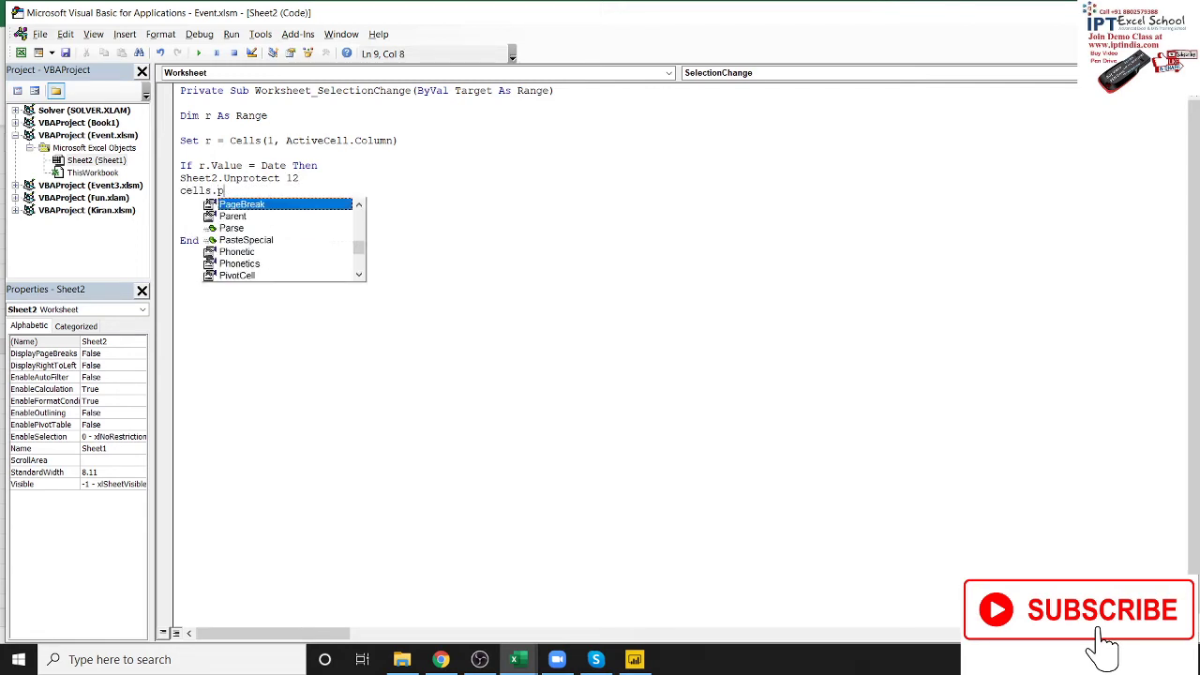
{"action": "type", "text": "r"}
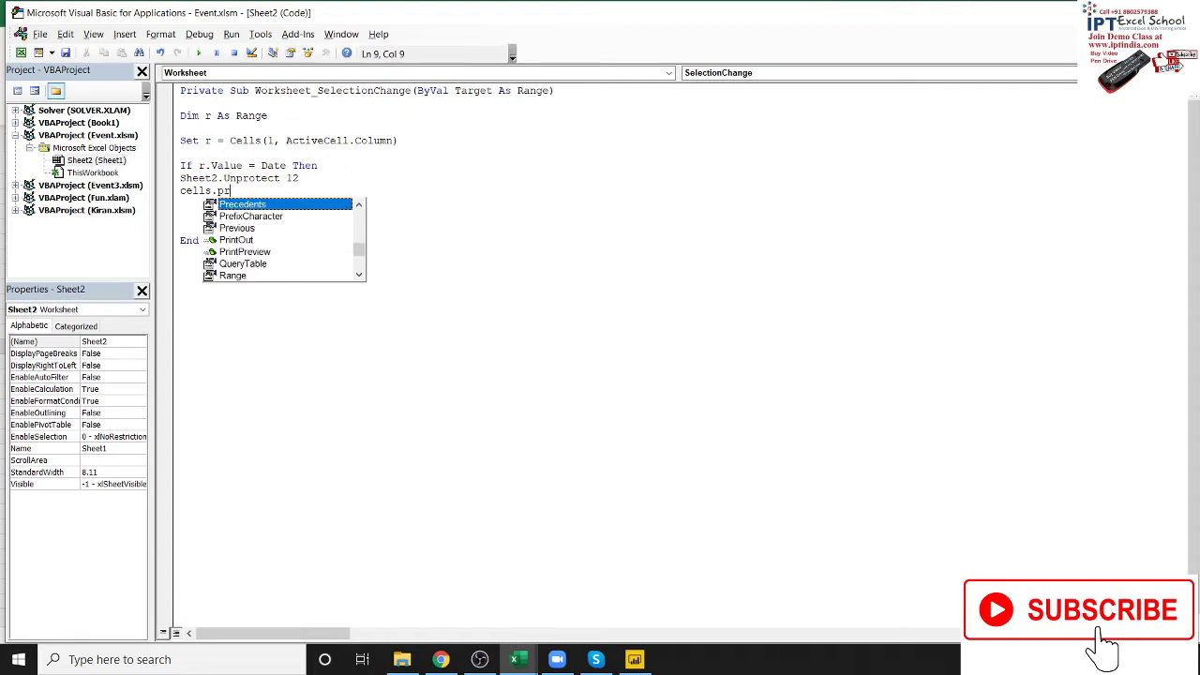
{"action": "key", "text": "BackSpace"}
{"action": "key", "text": "BackSpace"}
{"action": "key", "text": "BackSpace"}
{"action": "key", "text": "BackSpace"}
{"action": "key", "text": "BackSpace"}
{"action": "key", "text": "BackSpace"}
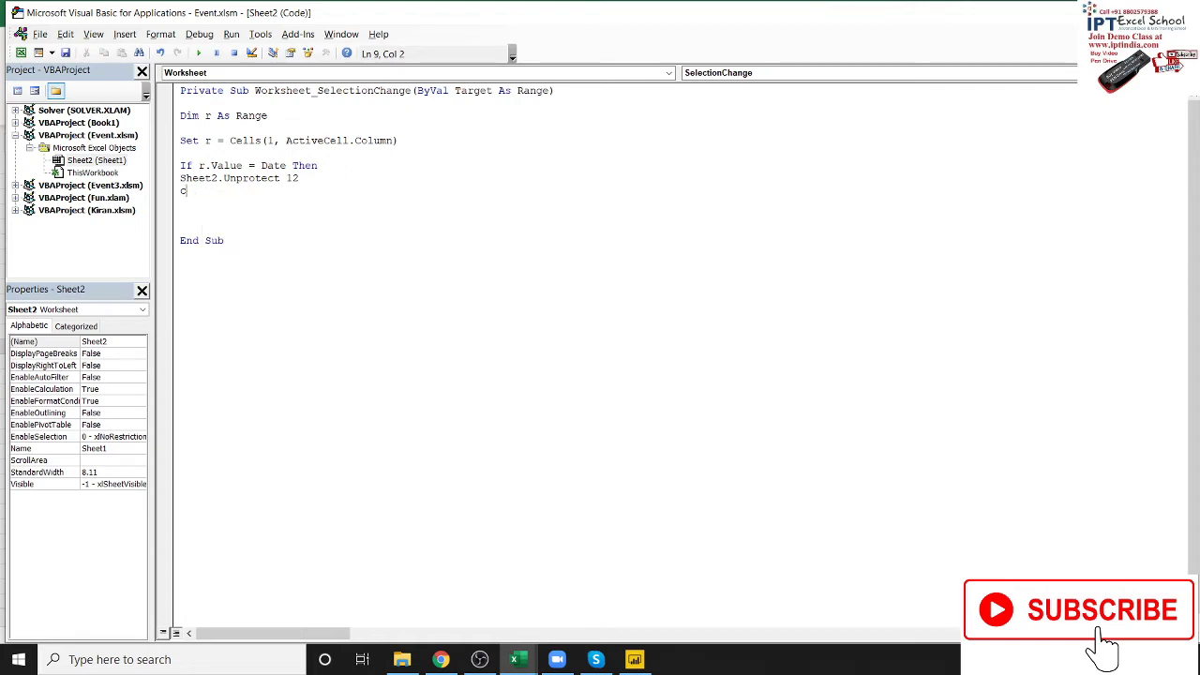
{"action": "key", "text": "BackSpace"}
{"action": "key", "text": "alt+F11"}
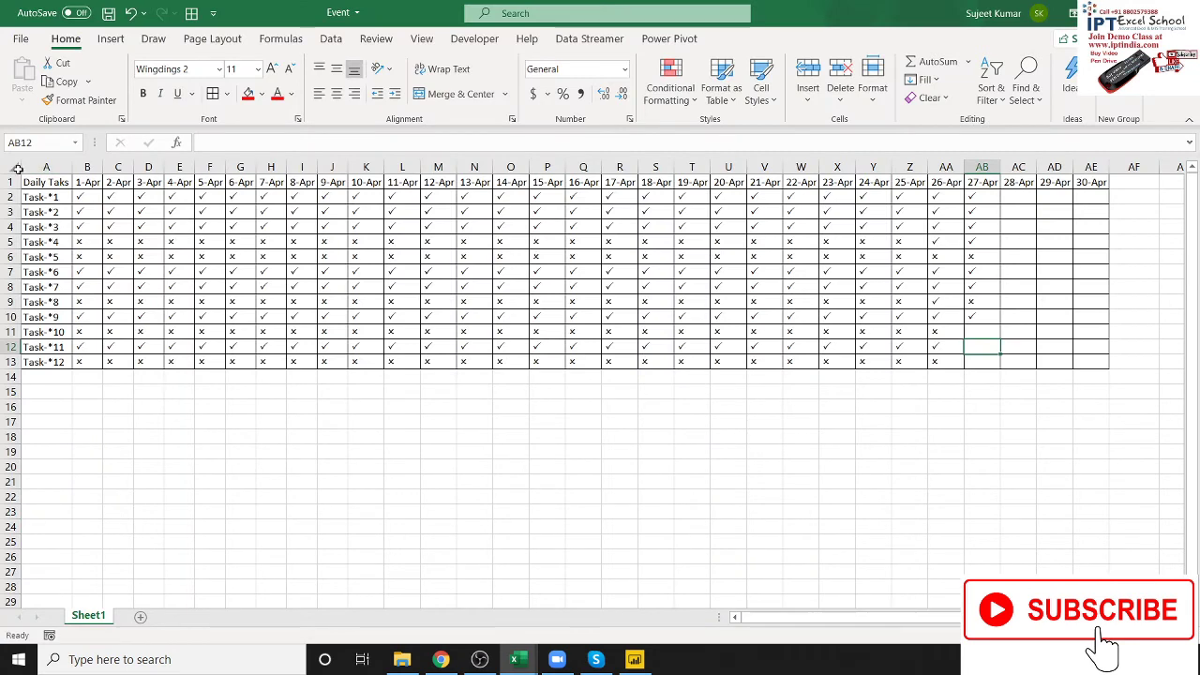
- Dismiss the compile error and add End If after the Unprotect line
{"action": "left_click", "coordinate": [139, 328]}
{"action": "key", "text": "Return"}
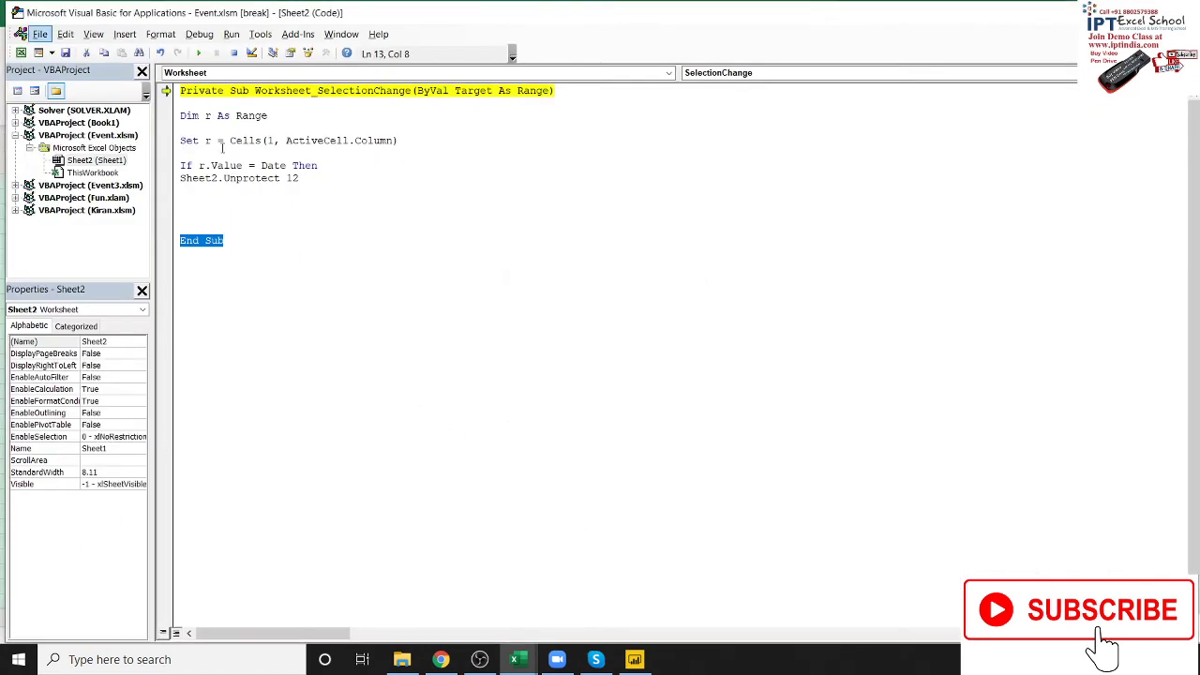
{"action": "left_click", "coordinate": [233, 190]}
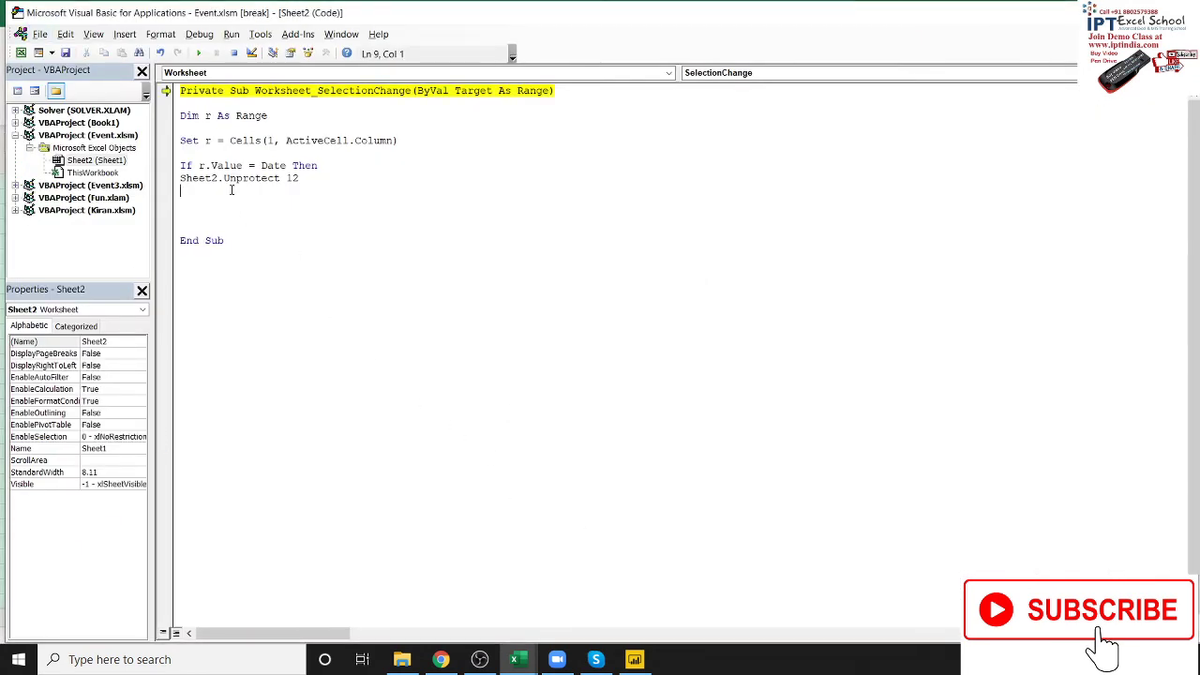
{"action": "type", "text": "end if"}
{"action": "key", "text": "Return"}
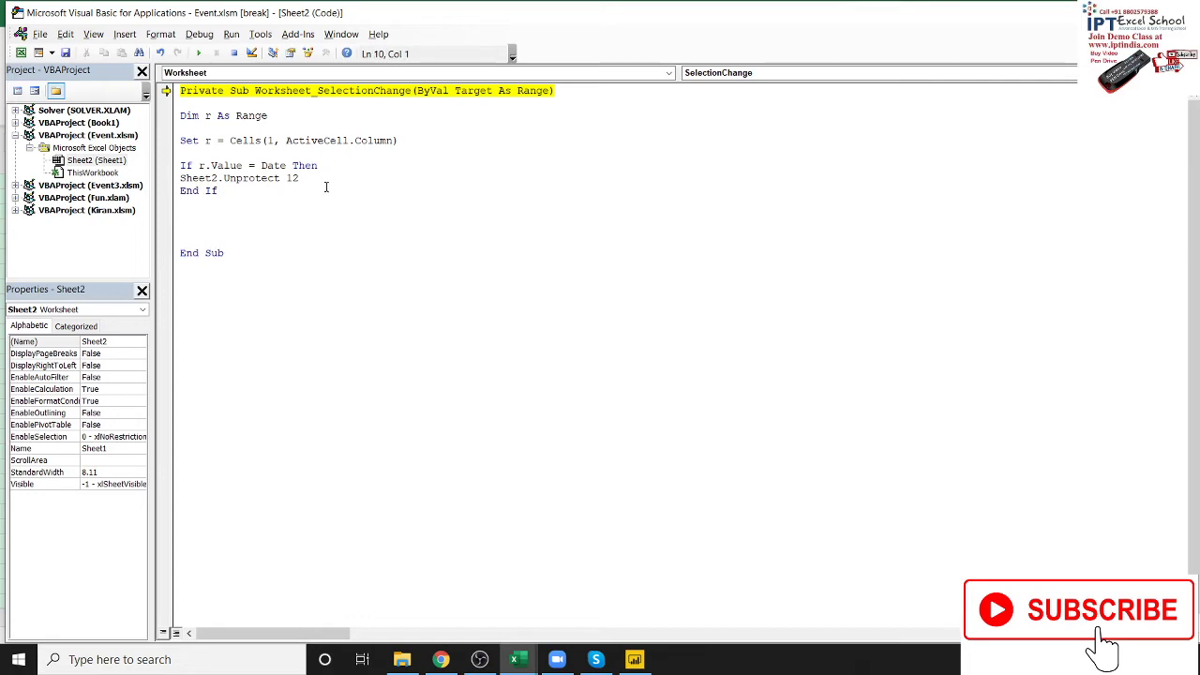
- Reset the macro out of break mode and return to the task tracker workbook
{"action": "left_click", "coordinate": [233, 53]}
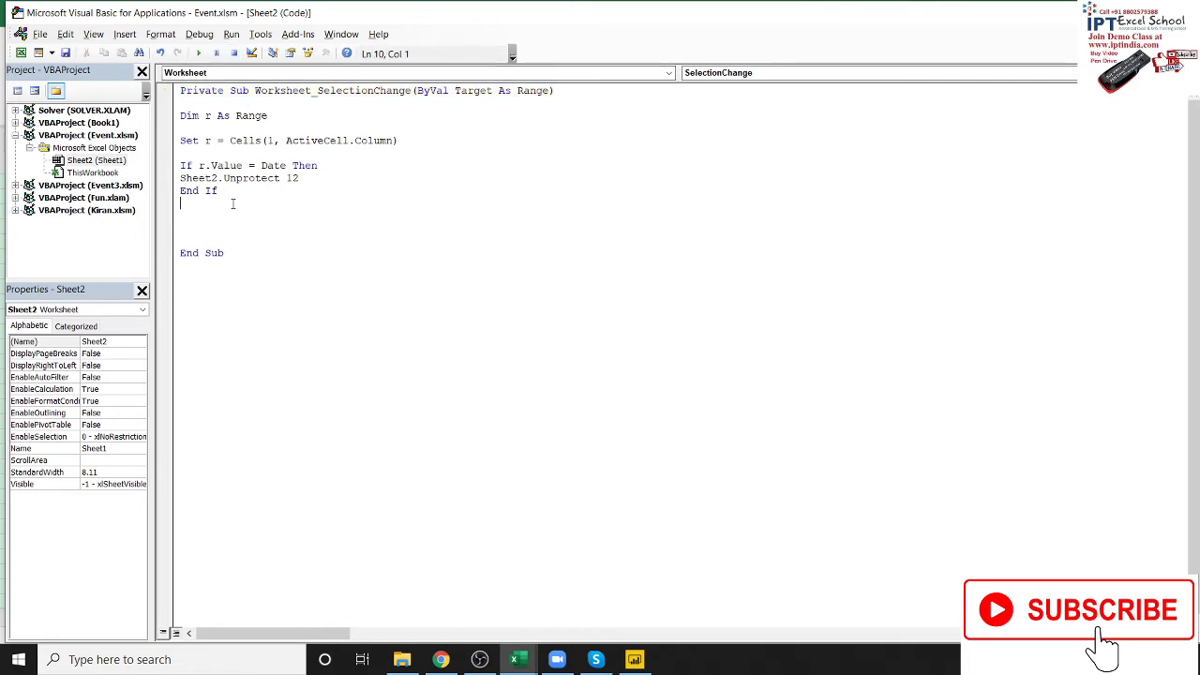
{"action": "key", "text": "alt+F11"}
{"action": "left_click", "coordinate": [51, 196]}
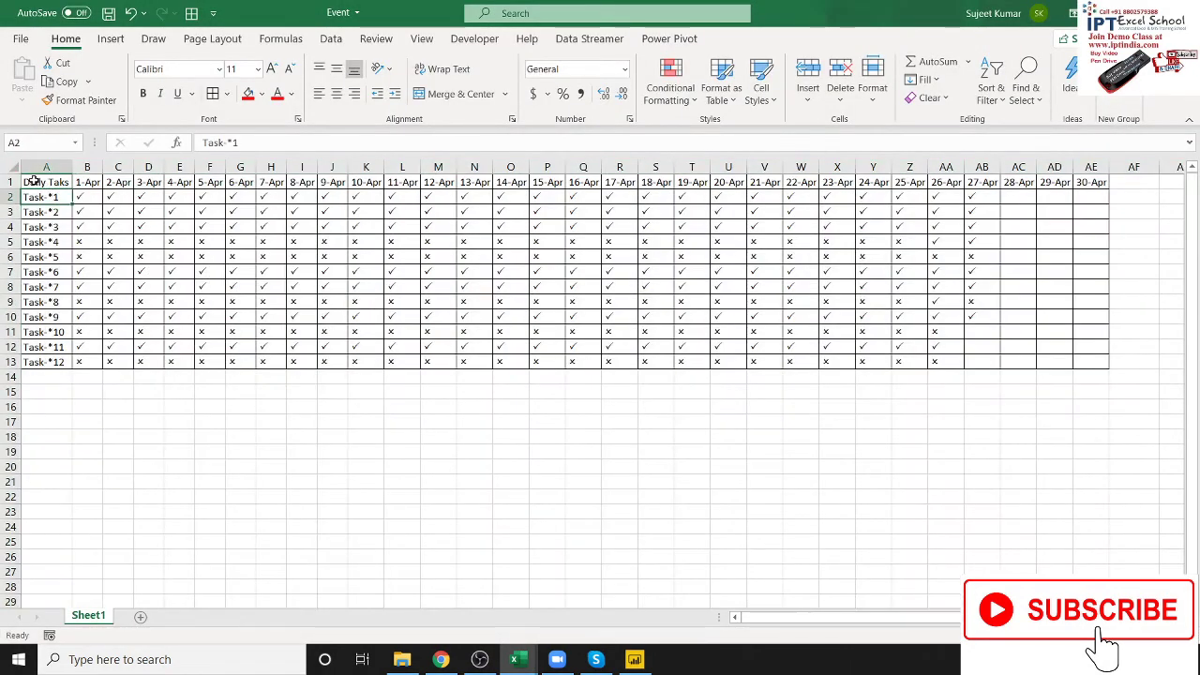
- Record a macro with the default name while keeping all sheet cells Locked via Format Cells
{"action": "left_click", "coordinate": [49, 635]}
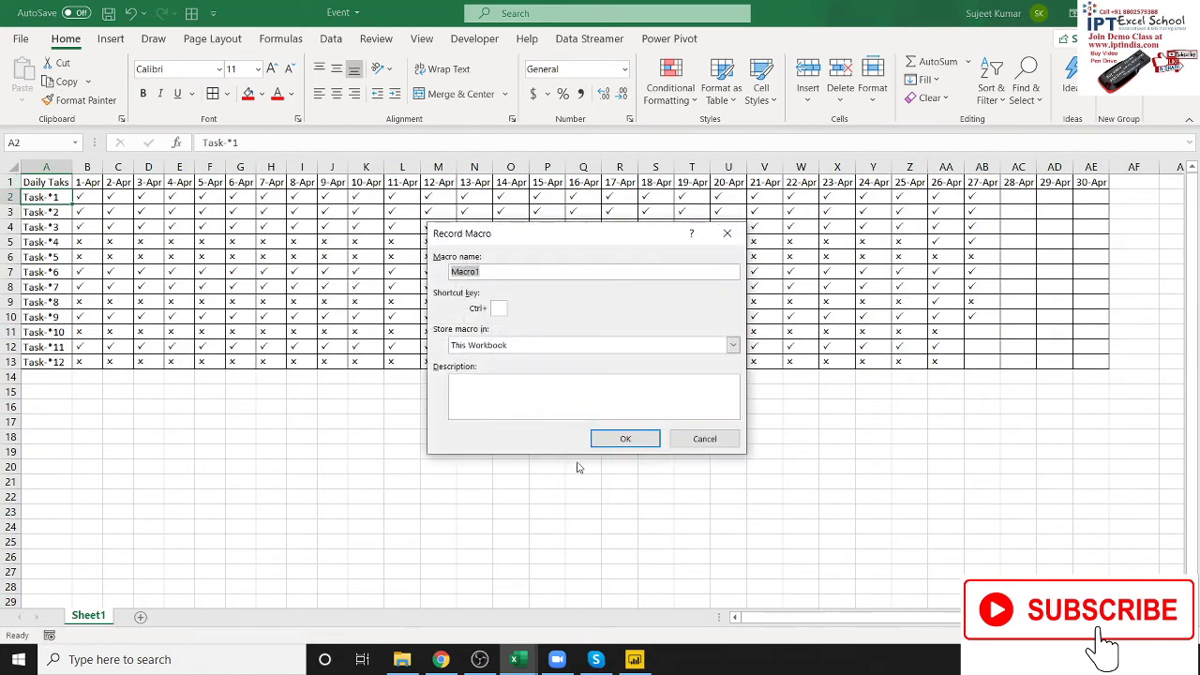
{"action": "left_click", "coordinate": [626, 439]}
{"action": "left_click", "coordinate": [12, 167]}
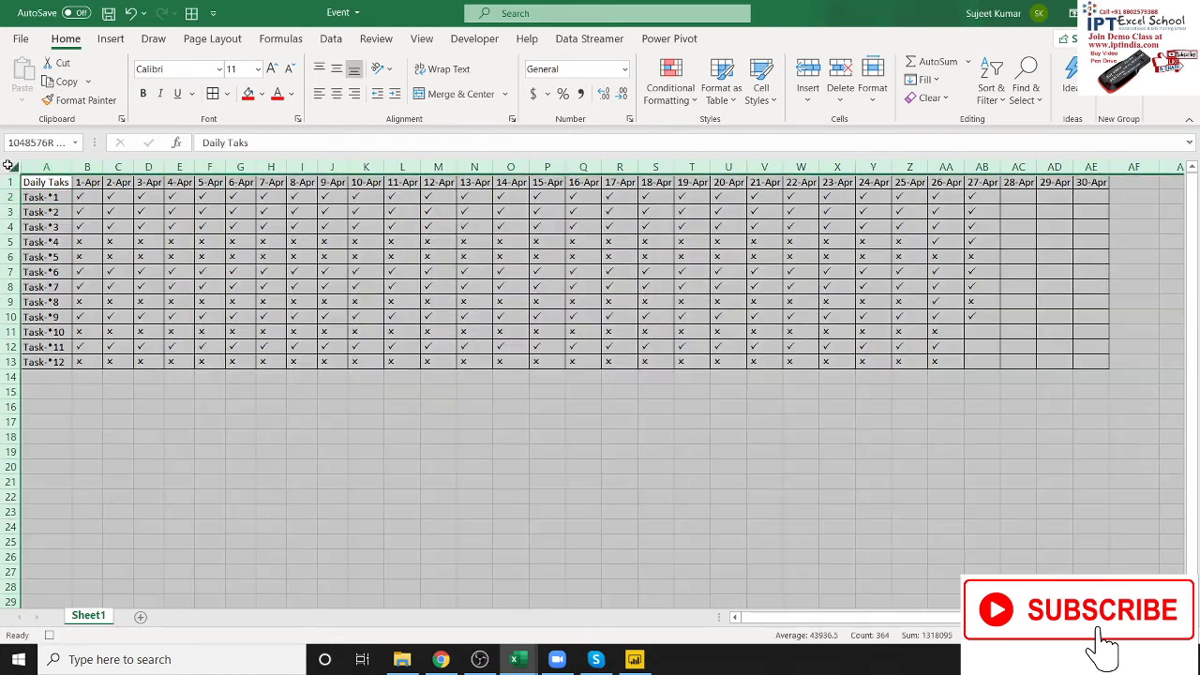
{"action": "right_click", "coordinate": [53, 196]}
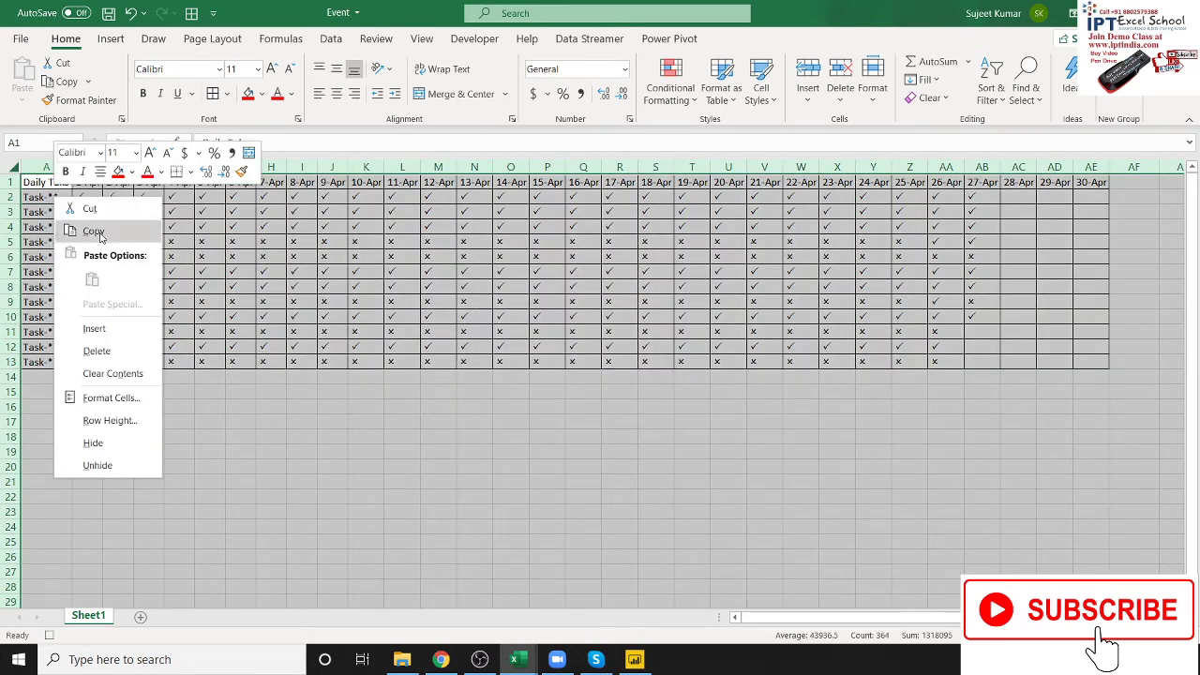
{"action": "left_click", "coordinate": [120, 397]}
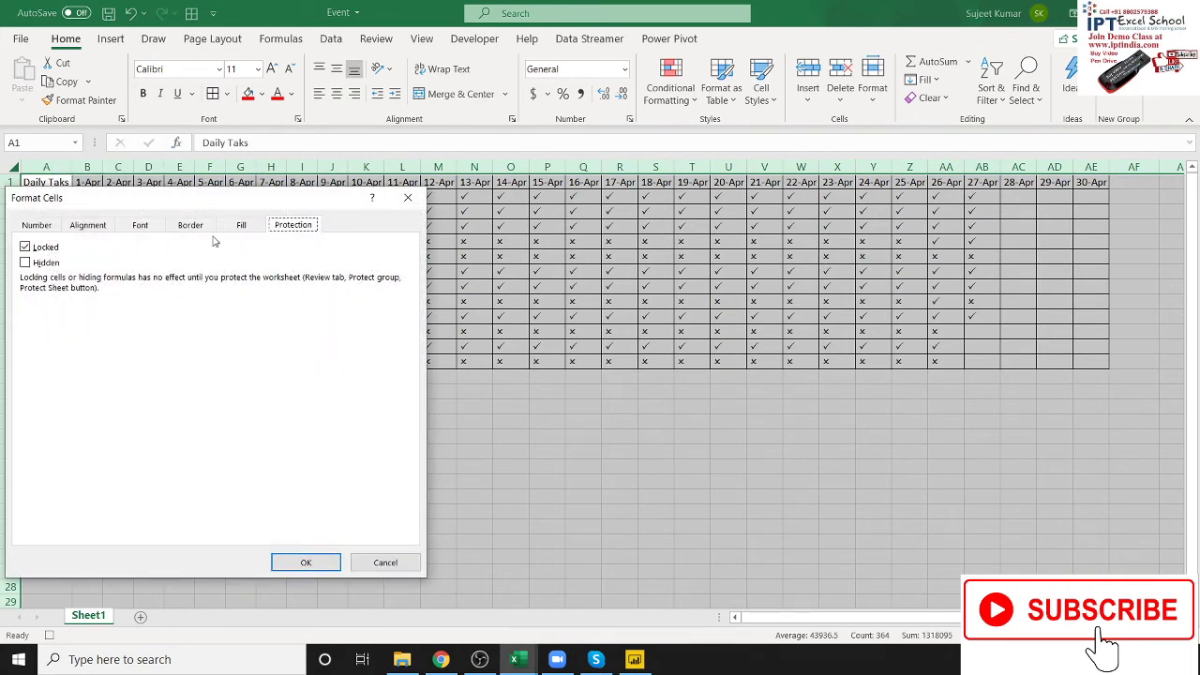
{"action": "left_click", "coordinate": [25, 247]}
{"action": "left_click", "coordinate": [25, 248]}
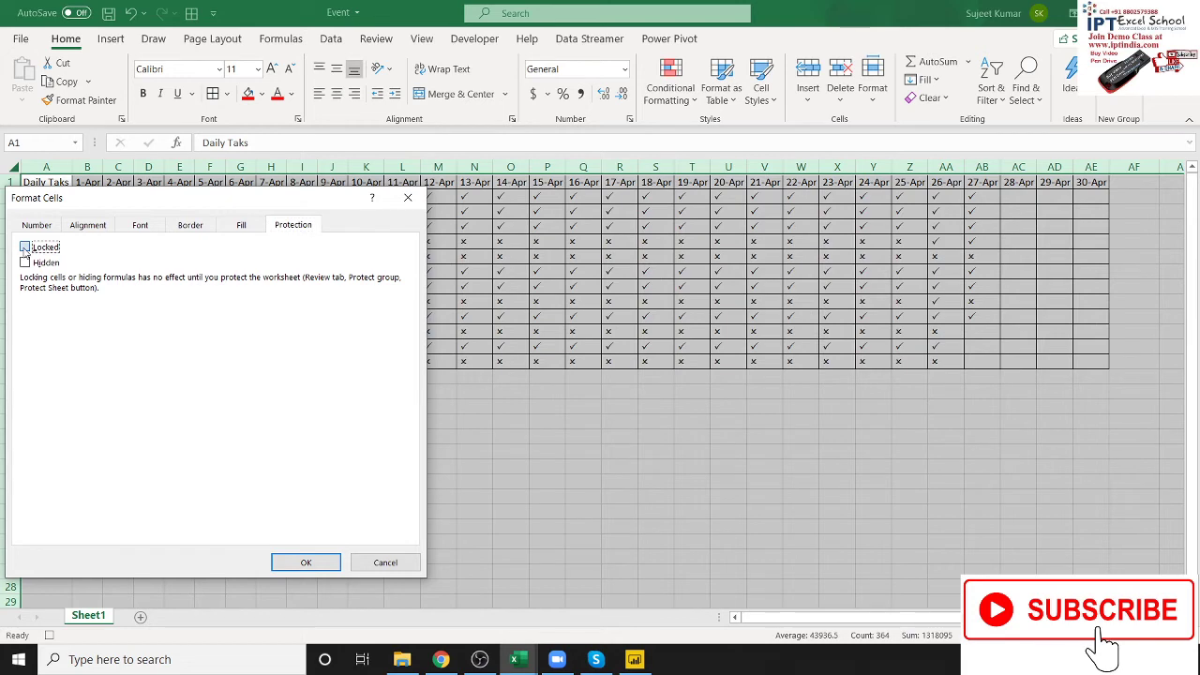
{"action": "left_click", "coordinate": [305, 563]}
- Uncheck Locked in Format Cells Protection for the 27-Apr column AB
{"action": "left_click", "coordinate": [987, 167]}
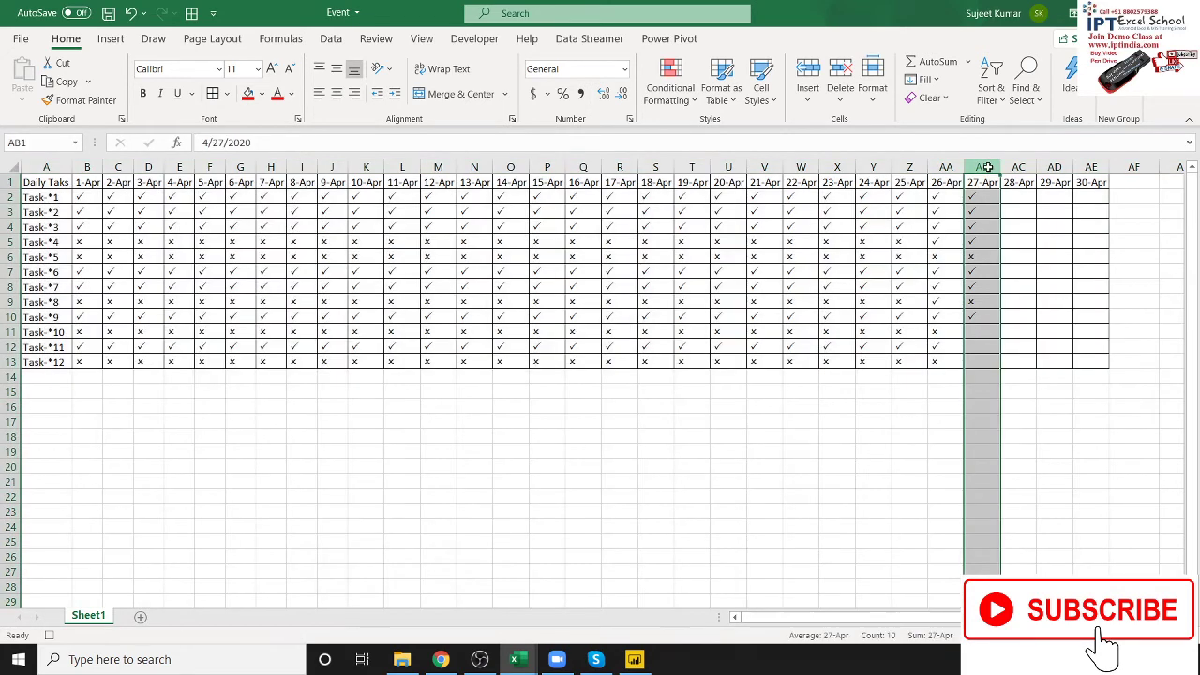
{"action": "right_click", "coordinate": [987, 167]}
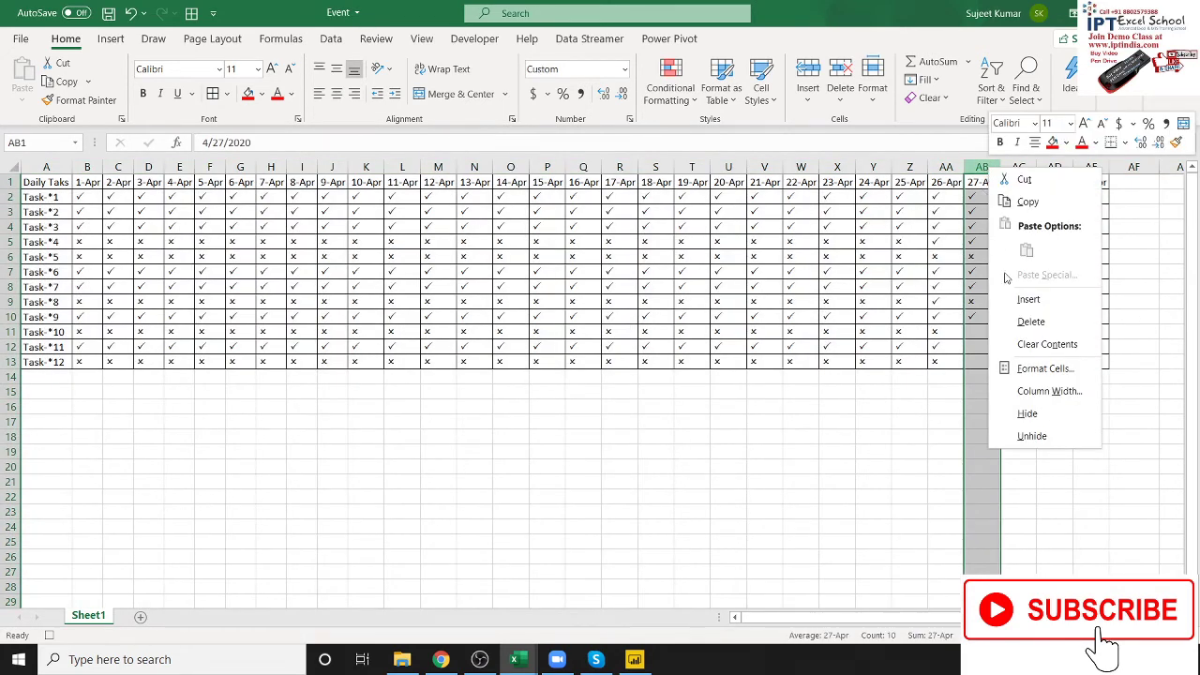
{"action": "left_click", "coordinate": [1039, 371]}
{"action": "left_click", "coordinate": [803, 226]}
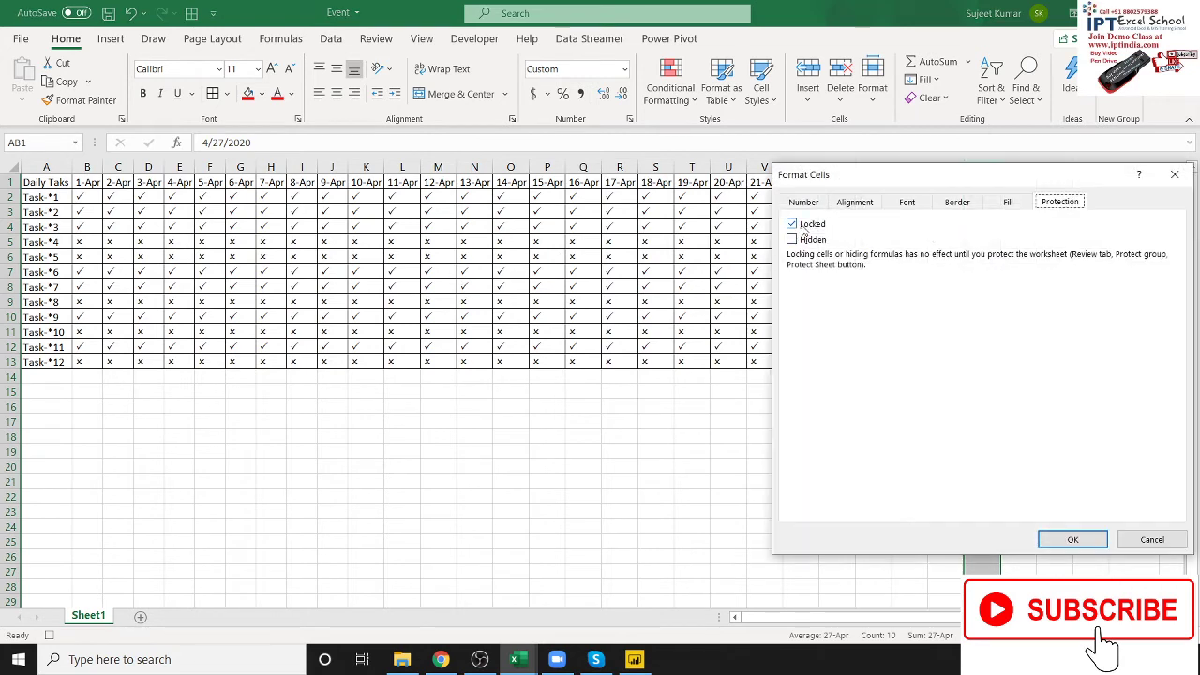
{"action": "left_click", "coordinate": [1044, 543]}
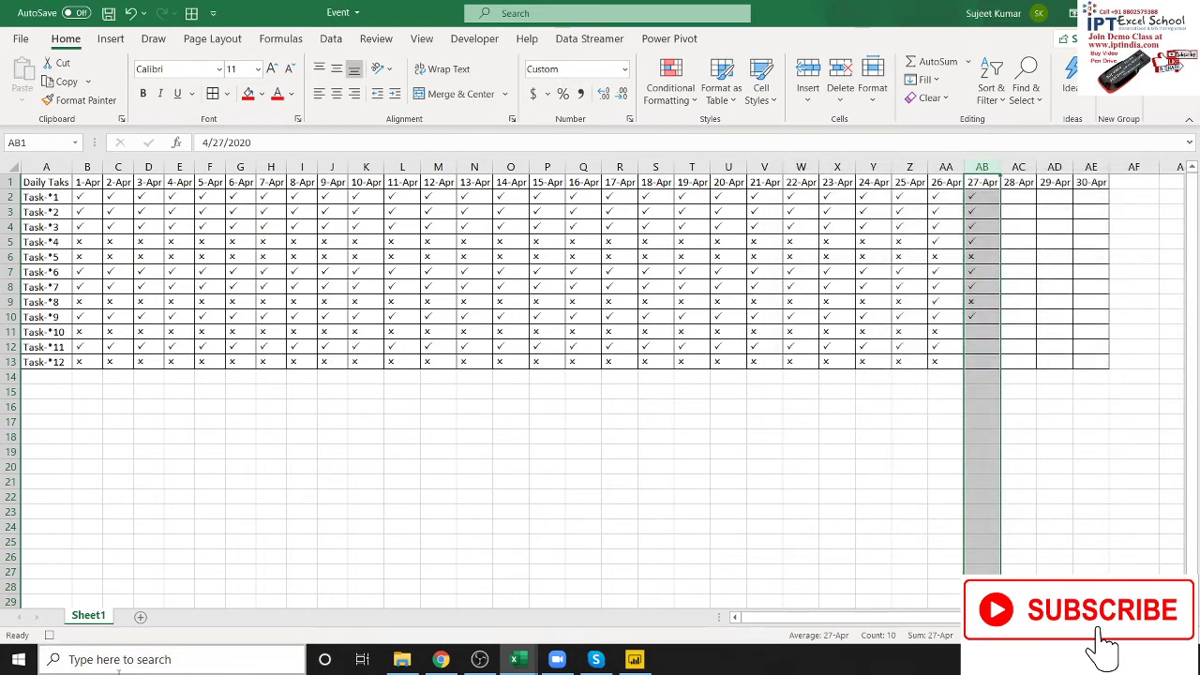
- Return to the Visual Basic editor showing the SelectionChange macro
{"action": "right_click", "coordinate": [76, 620]}
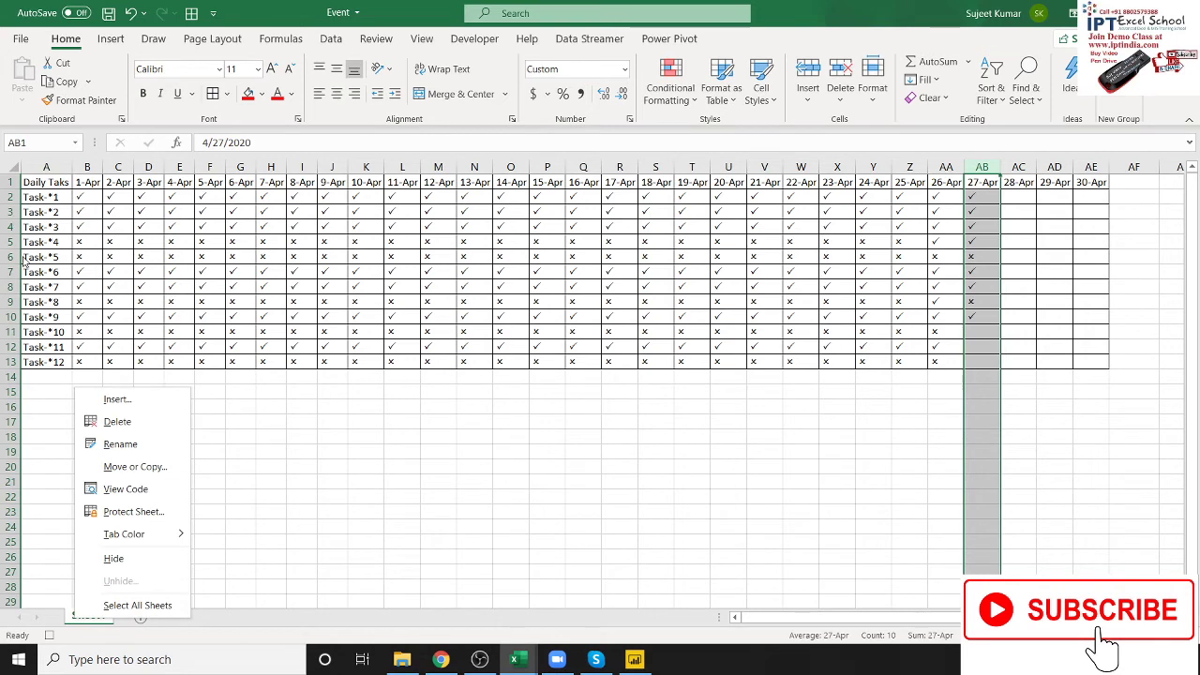
{"action": "key", "text": "Escape"}
{"action": "key", "text": "alt+F11"}
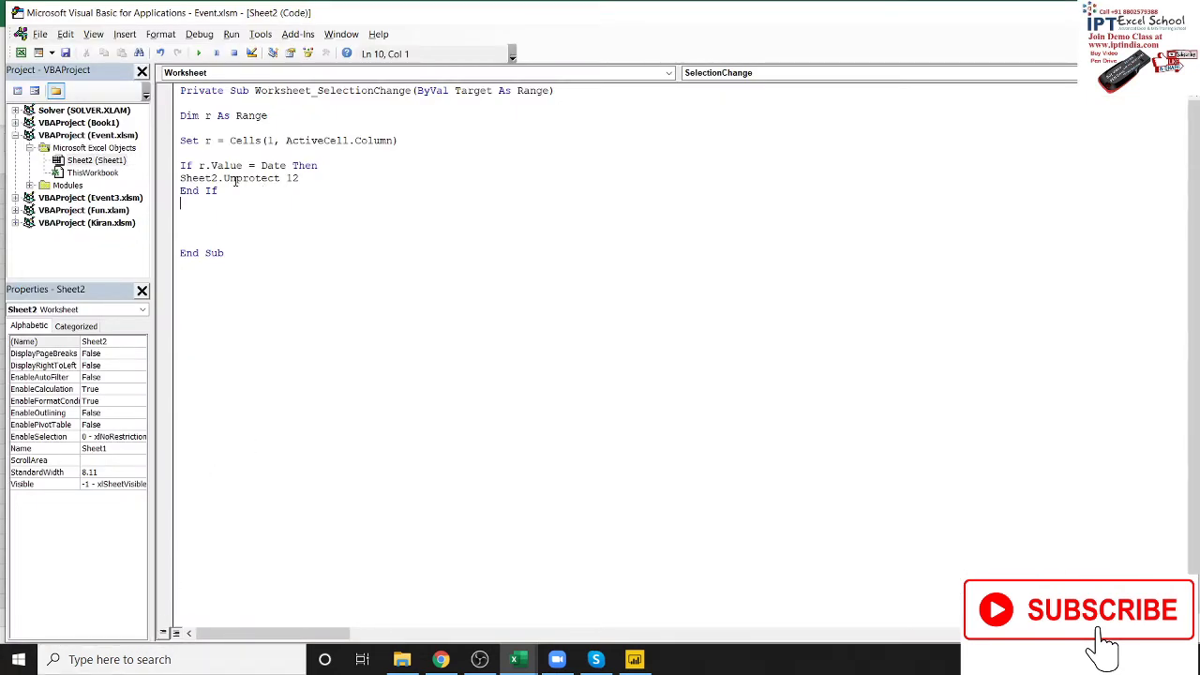
- Insert a blank line above End If in the SelectionChange code
{"action": "left_click", "coordinate": [175, 190]}
{"action": "left_click", "coordinate": [184, 191]}
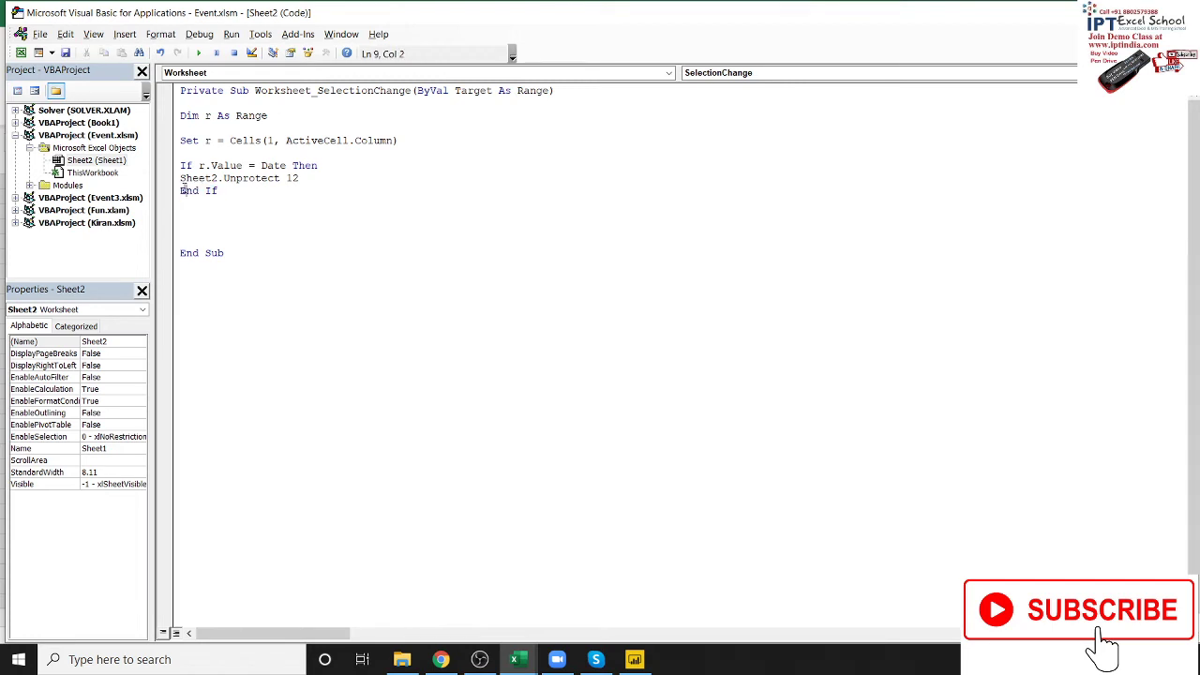
{"action": "key", "text": "Return"}
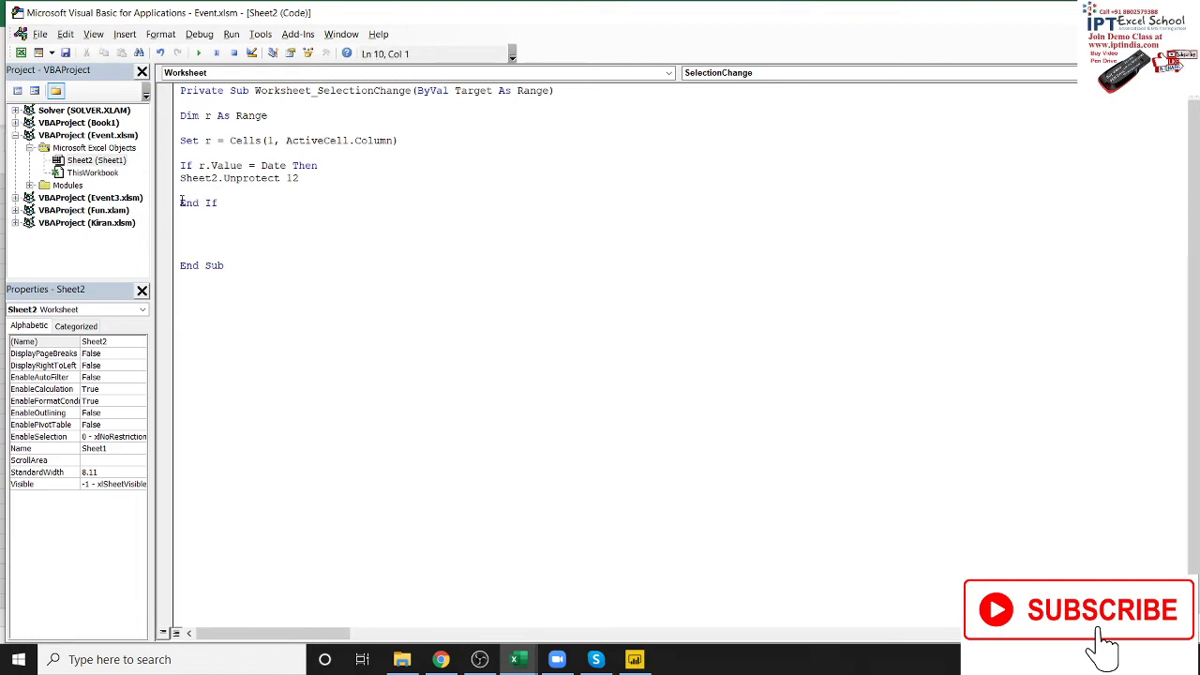
- Expand the Modules folder and open Module1 with the recorded Macro1
{"action": "left_click", "coordinate": [88, 162]}
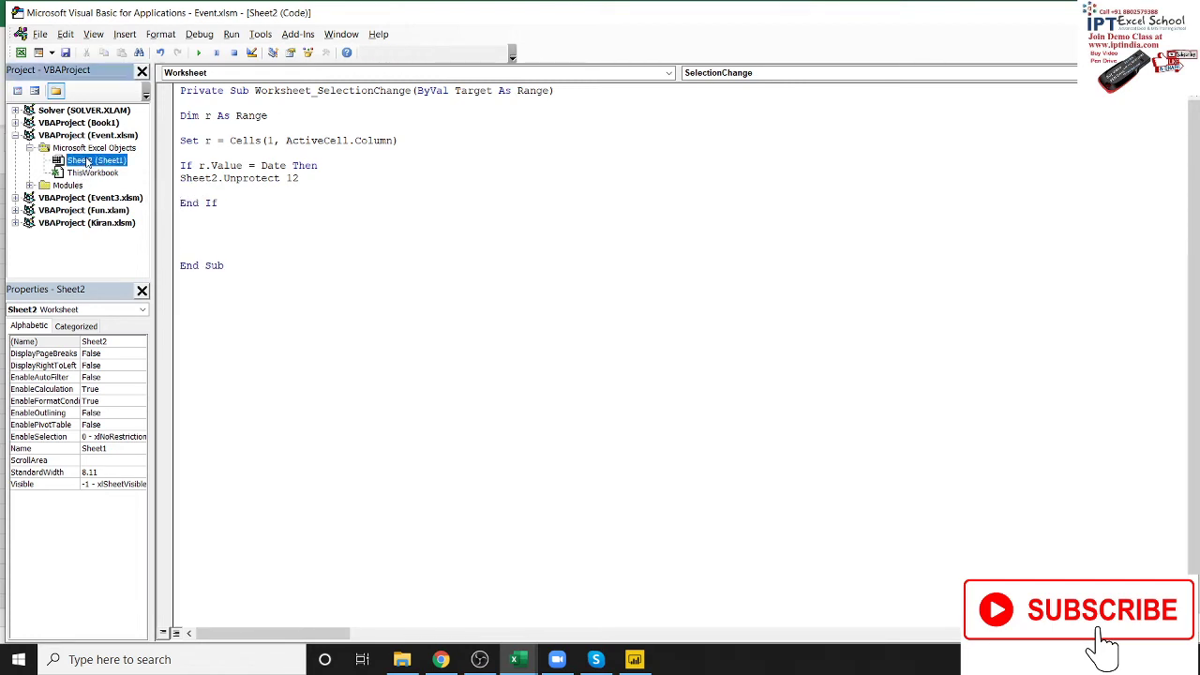
{"action": "left_click", "coordinate": [77, 186]}
{"action": "double_click", "coordinate": [78, 185]}
{"action": "double_click", "coordinate": [81, 198]}
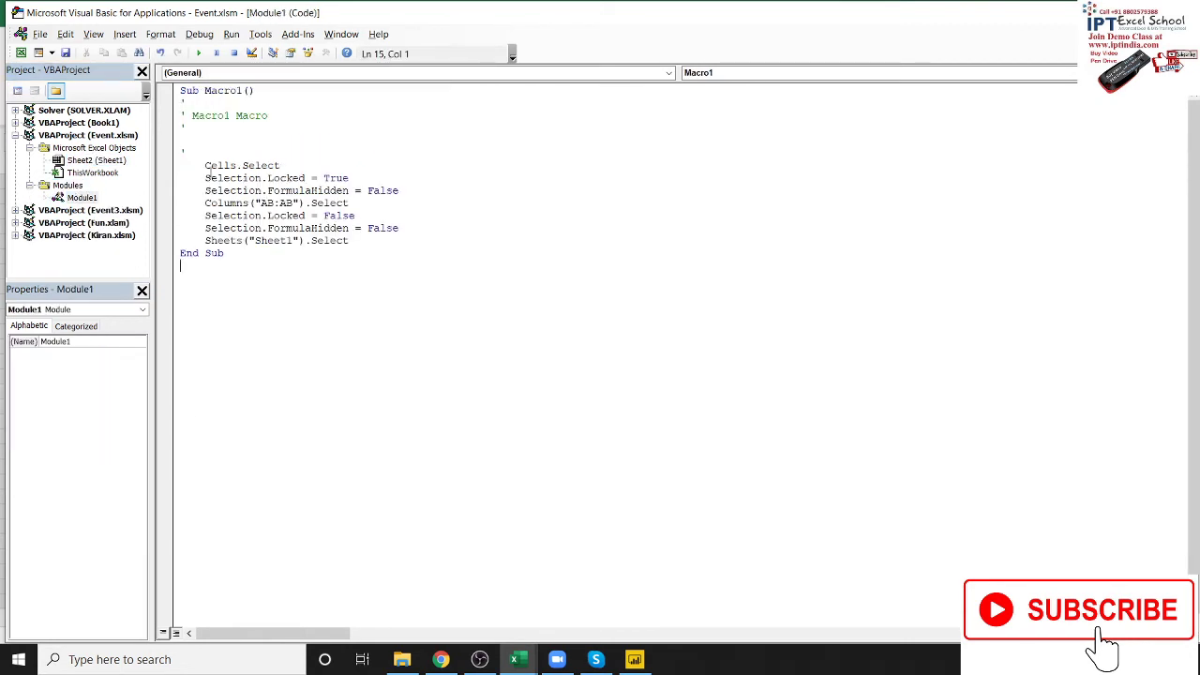
- Copy the Cells.Select and Selection.Locked = True lines, then add space above End If in Sheet2's code
{"action": "left_click_drag", "start_coordinate": [206, 165], "coordinate": [352, 179]}
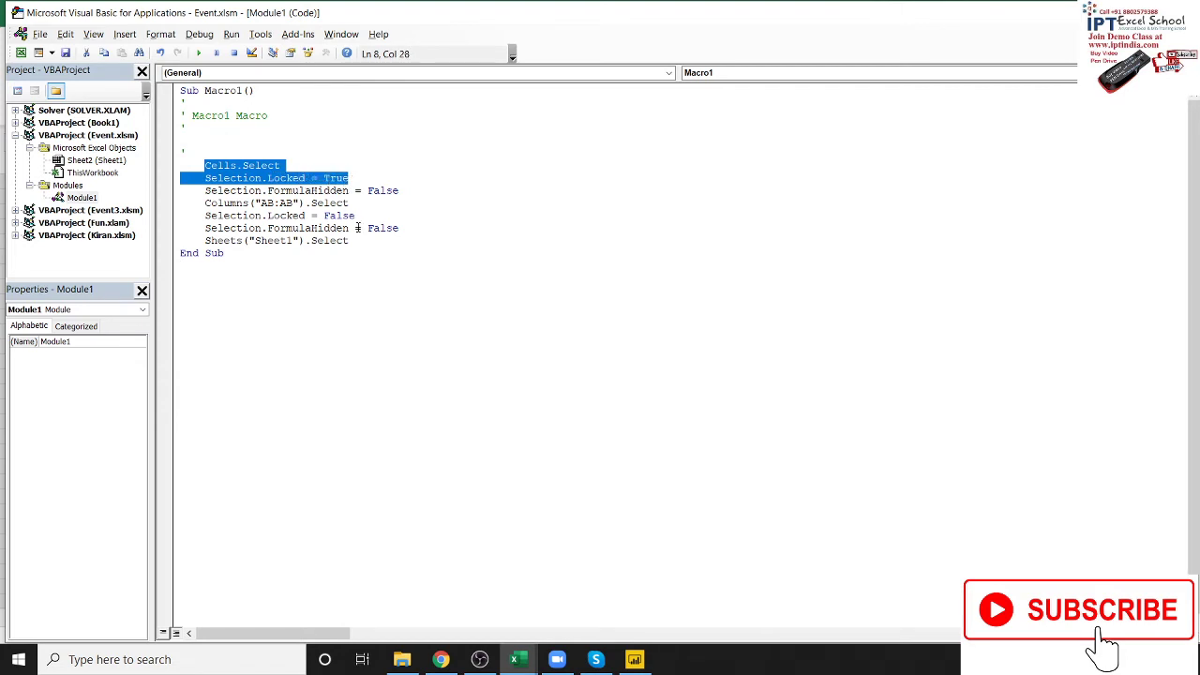
{"action": "key", "text": "ctrl+c"}
{"action": "double_click", "coordinate": [98, 161]}
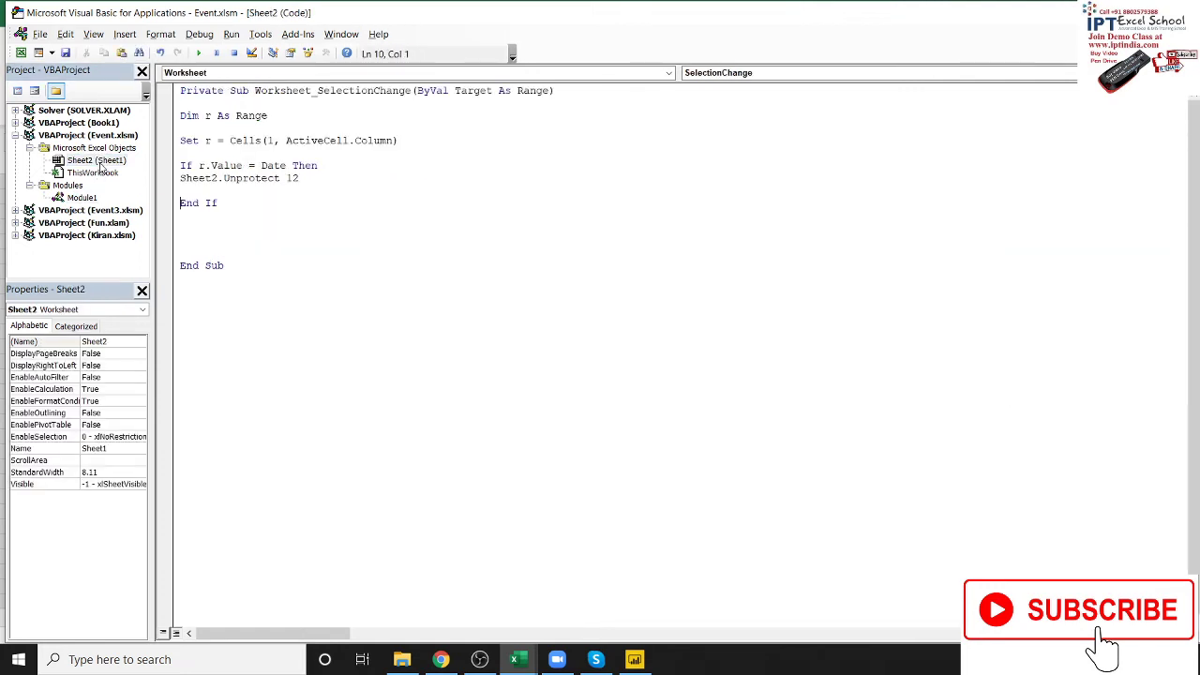
{"action": "left_click", "coordinate": [232, 192]}
{"action": "key", "text": "Return"}
{"action": "key", "text": "Up"}
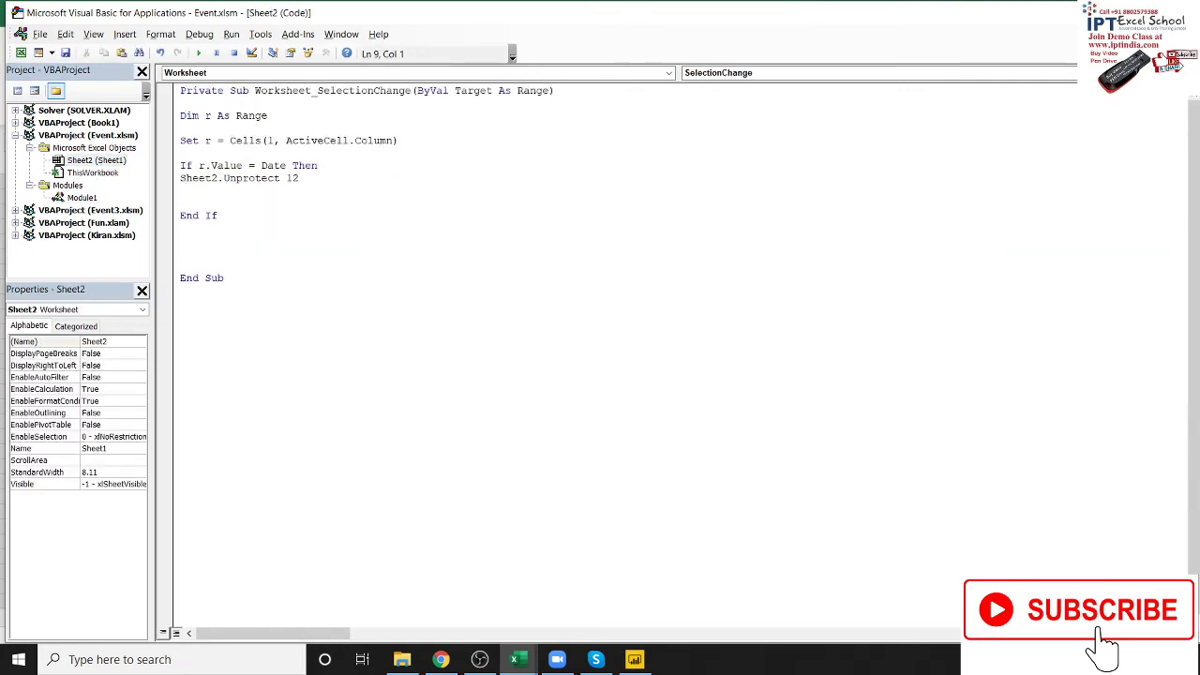
- Turn Cells.Select into Cells.Locked = True right after the Unprotect line
{"action": "key", "text": "ctrl+v"}
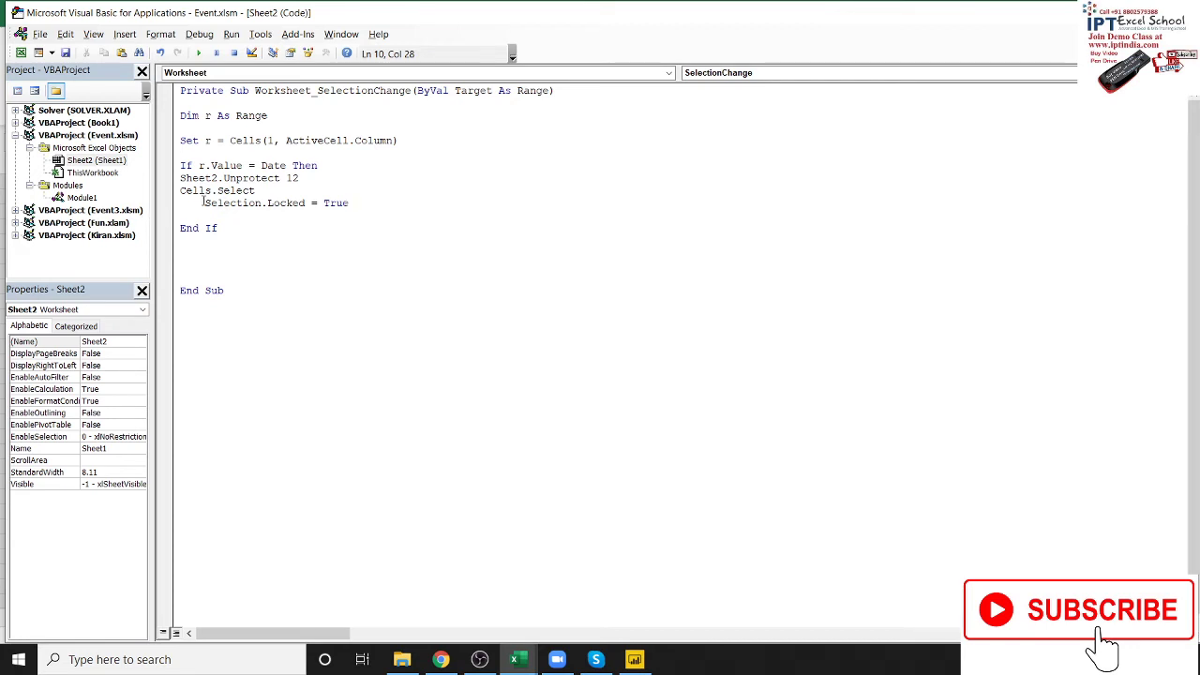
{"action": "left_click", "coordinate": [268, 202]}
{"action": "left_click_drag", "start_coordinate": [268, 202], "coordinate": [348, 203]}
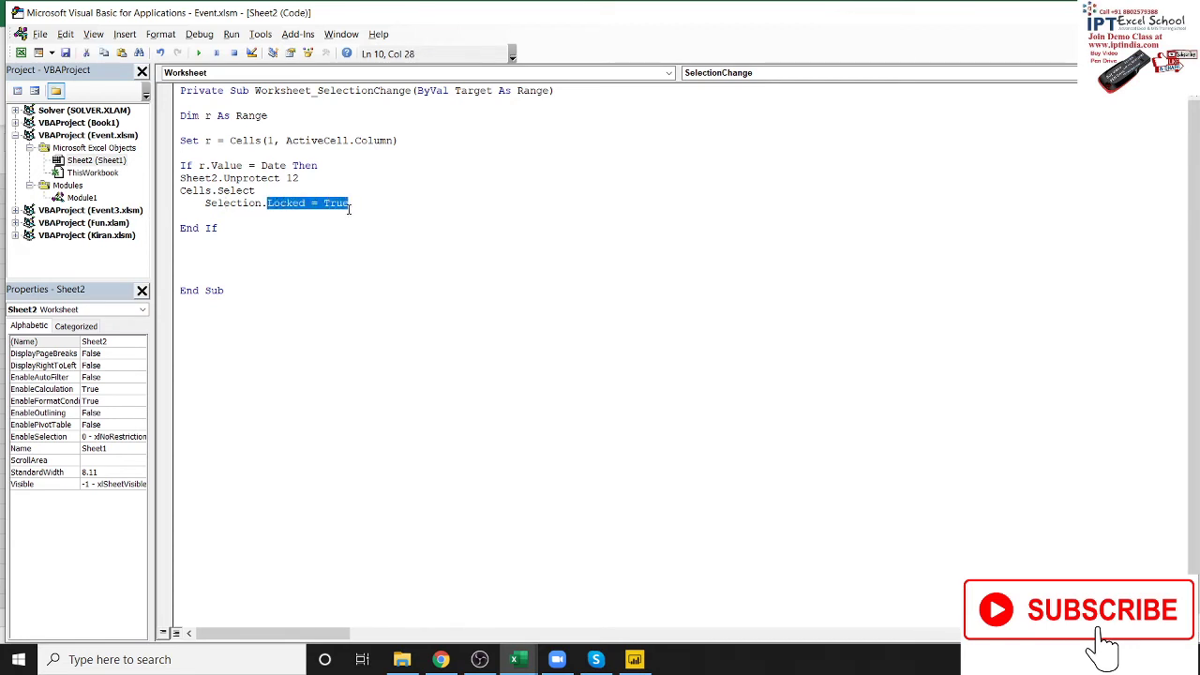
{"action": "double_click", "coordinate": [225, 190]}
{"action": "key", "text": "ctrl+v"}
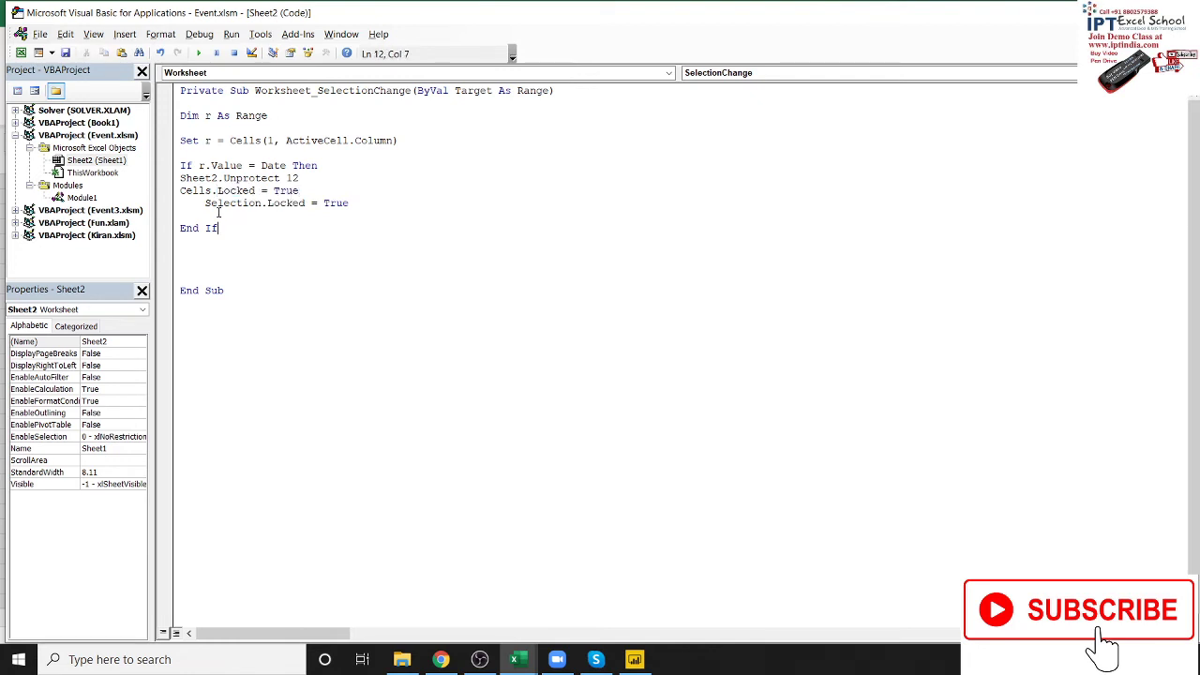
- Delete the leftover Selection.Locked = True line and its empty line above End If
{"action": "left_click_drag", "start_coordinate": [206, 203], "coordinate": [362, 222]}
{"action": "key", "text": "Up"}
{"action": "key", "text": "Up"}
{"action": "key", "text": "Up"}
{"action": "key", "text": "Down"}
{"action": "key", "text": "Left"}
{"action": "key", "text": "shift+End"}
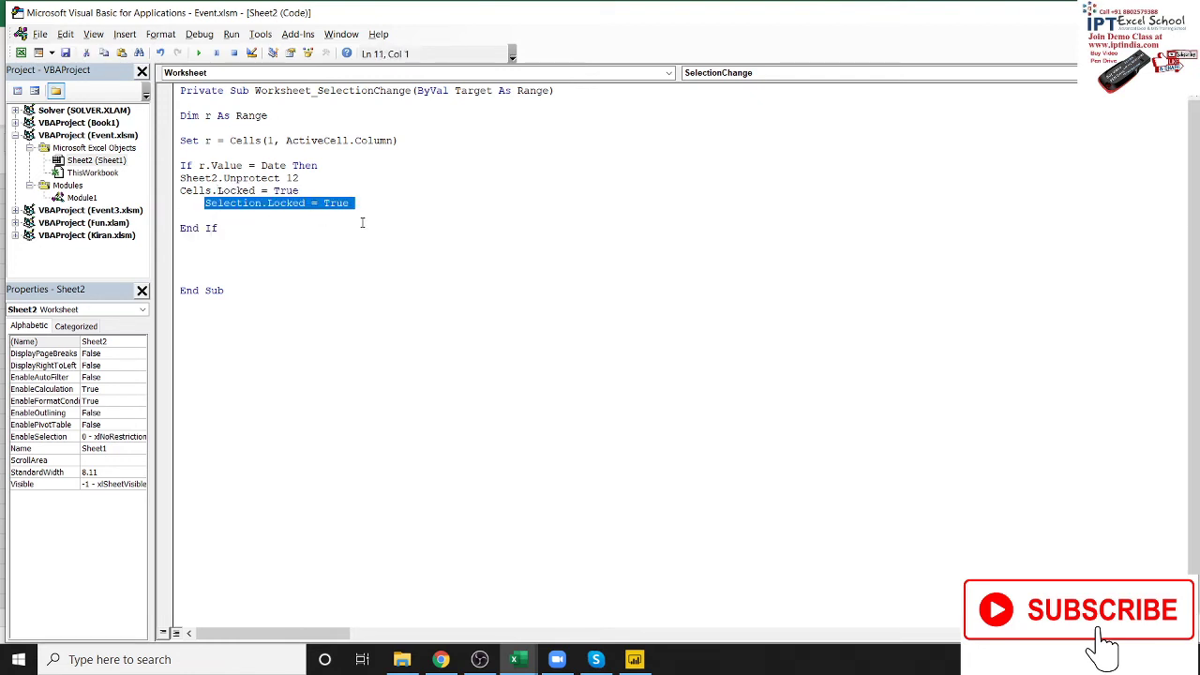
{"action": "key", "text": "Delete"}
{"action": "key", "text": "Delete"}
{"action": "key", "text": "BackSpace"}
{"action": "key", "text": "BackSpace"}
{"action": "key", "text": "BackSpace"}
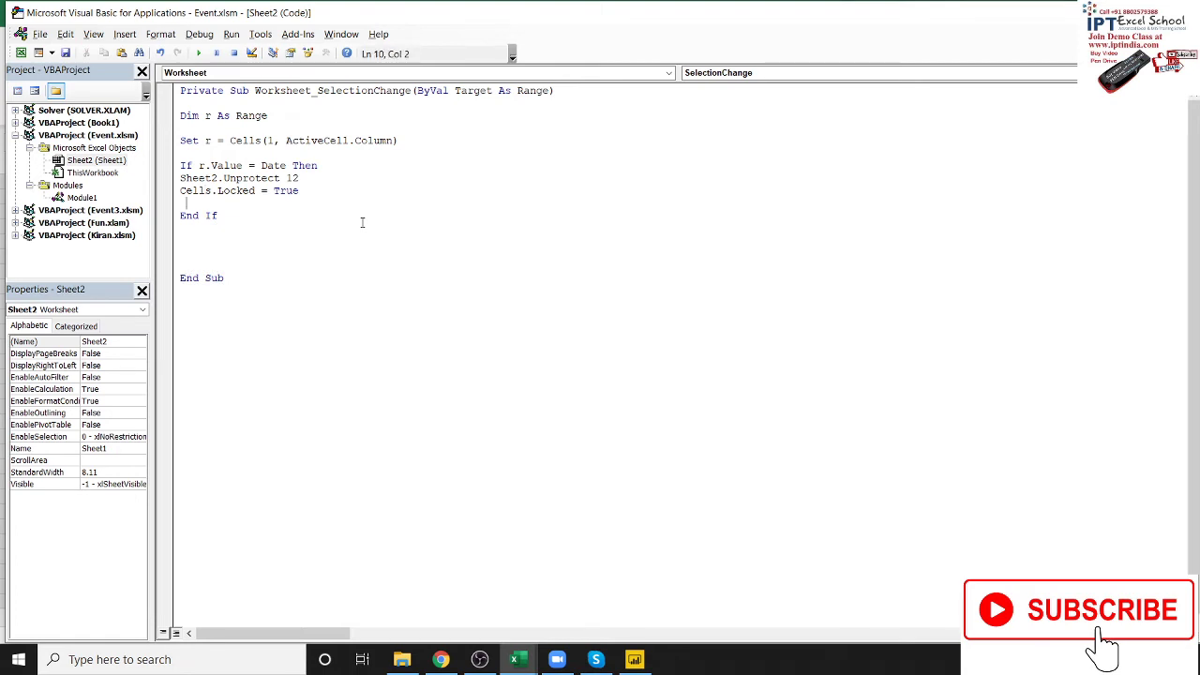
- Add the line r.EntireColumn.Locked = False to unlock the date column
{"action": "type", "text": "r."}
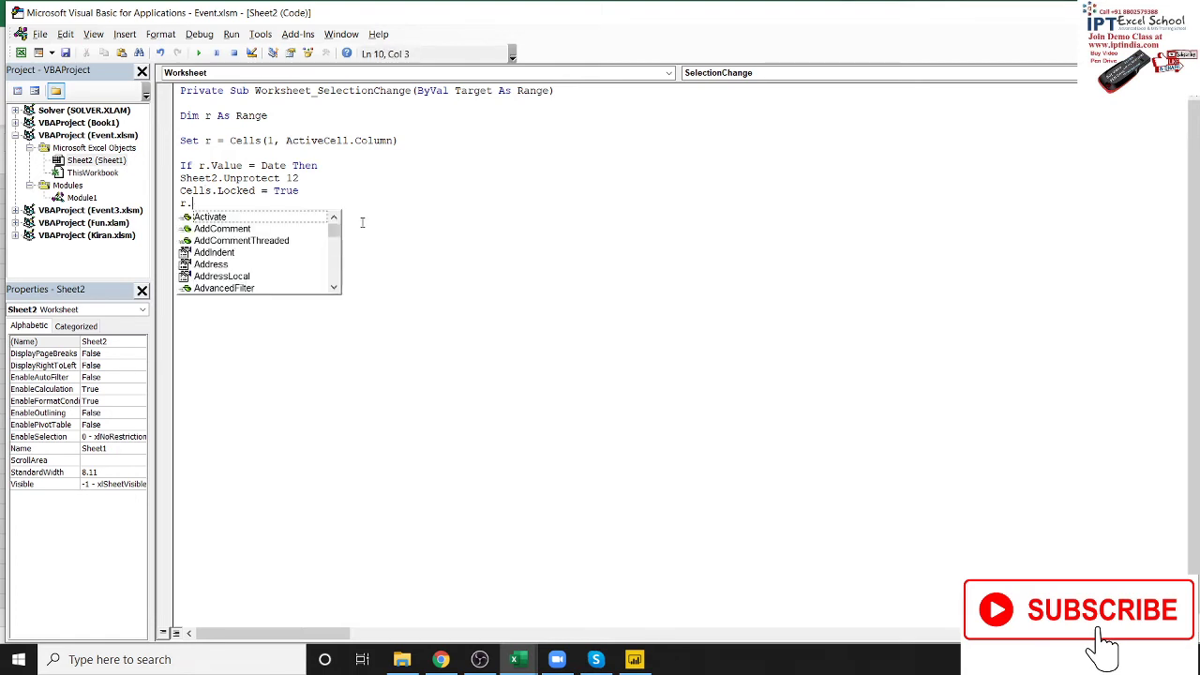
{"action": "type", "text": "en"}
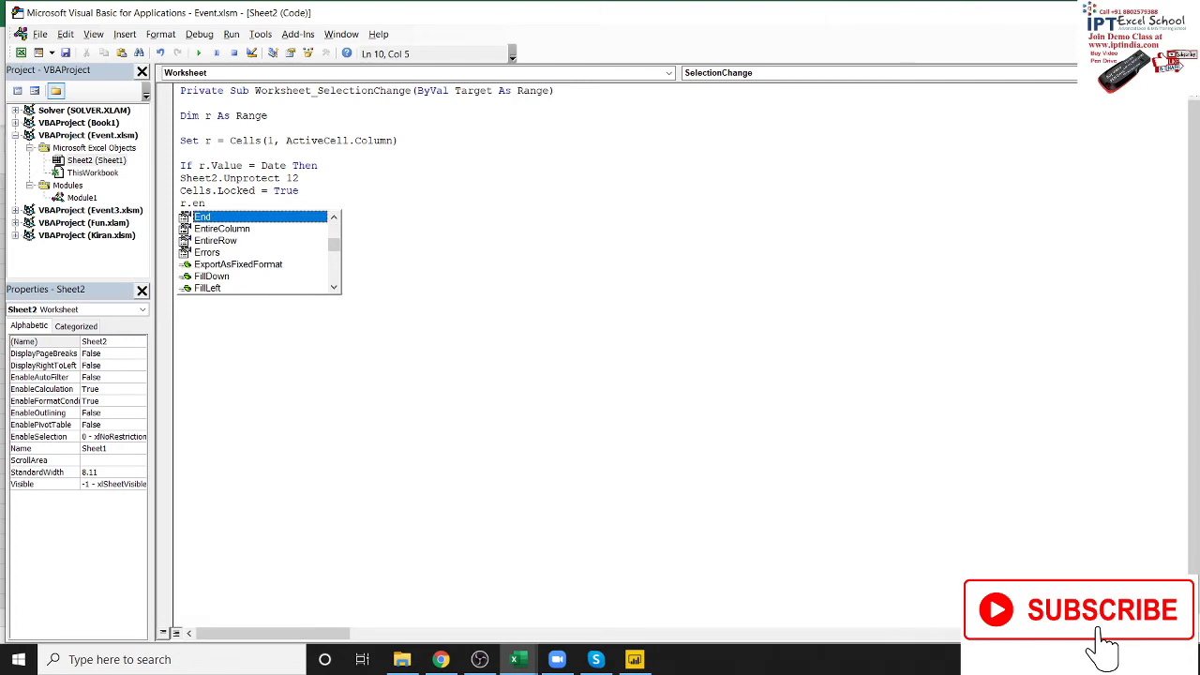
{"action": "key", "text": "Down"}
{"action": "key", "text": "Tab"}
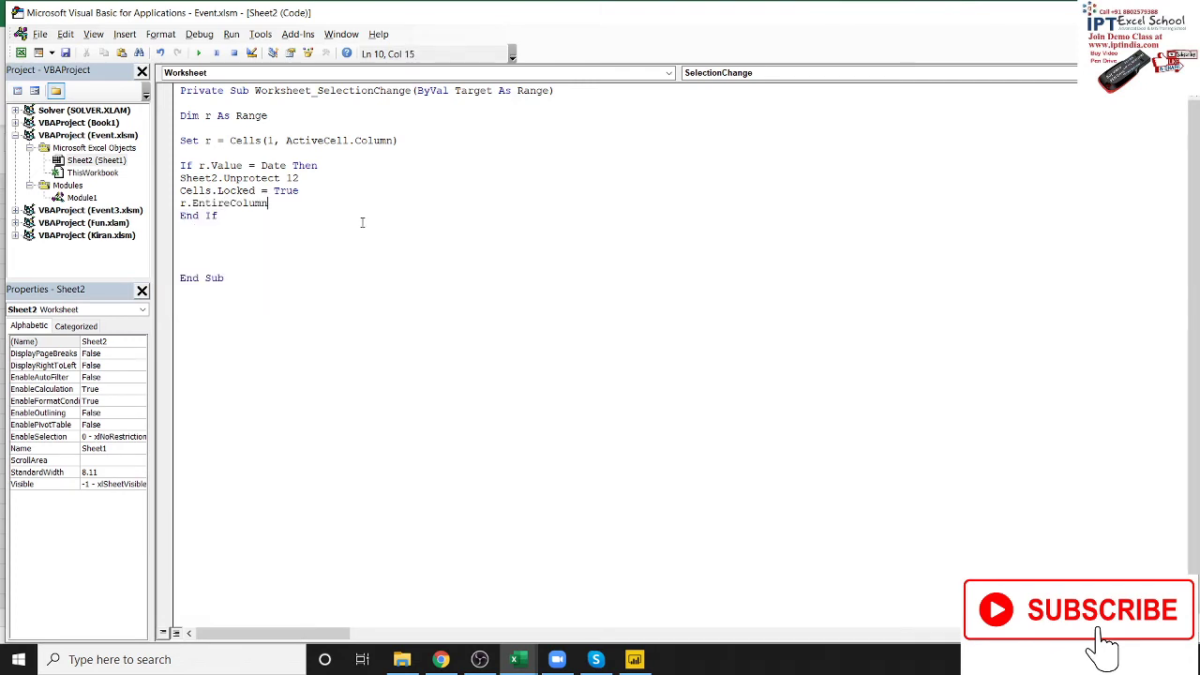
{"action": "type", "text": ".l"}
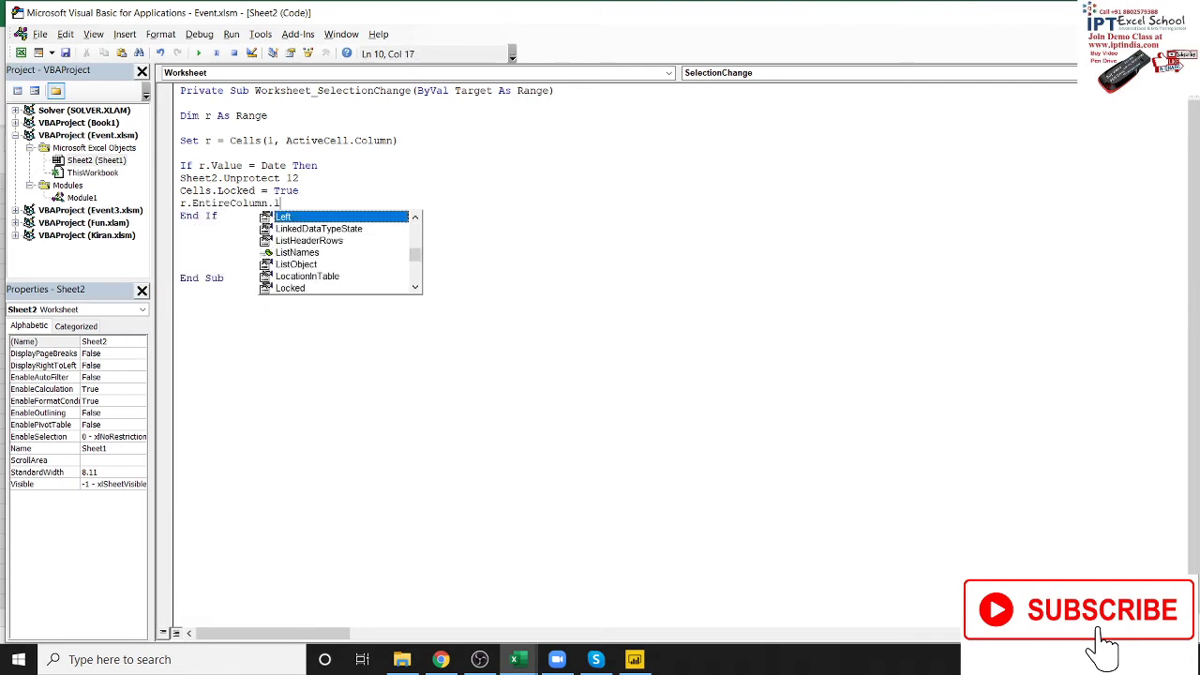
{"action": "type", "text": "oc"}
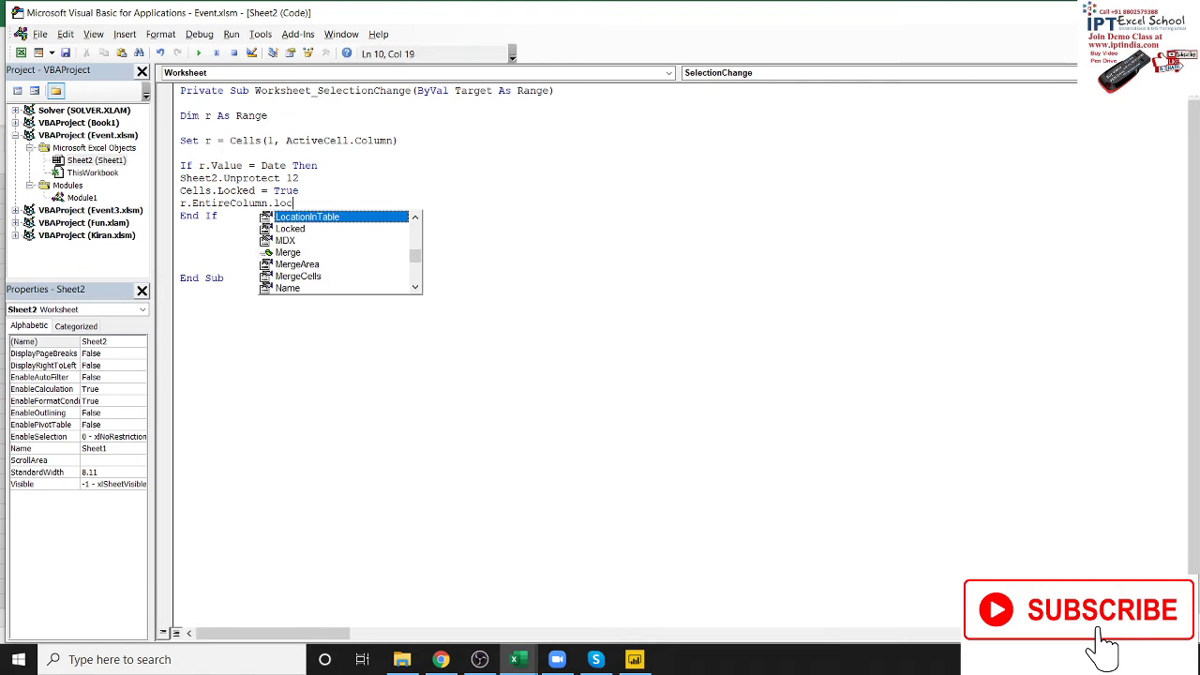
{"action": "type", "text": "k"}
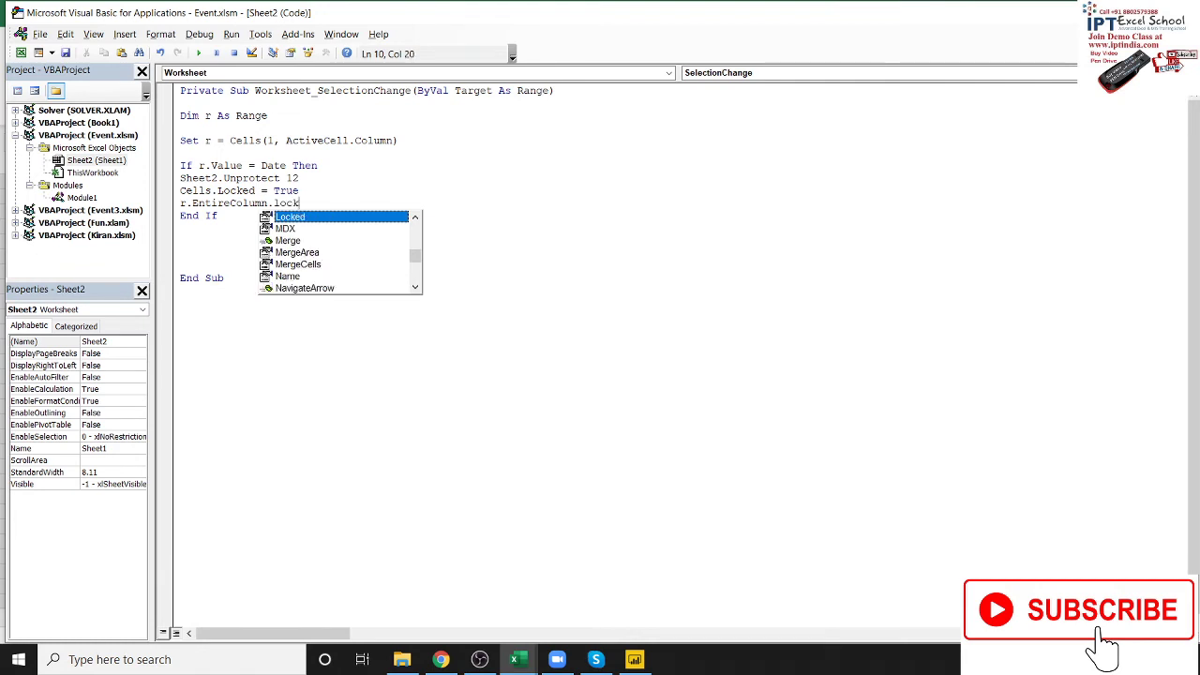
{"action": "type", "text": "ed"}
{"action": "type", "text": "="}
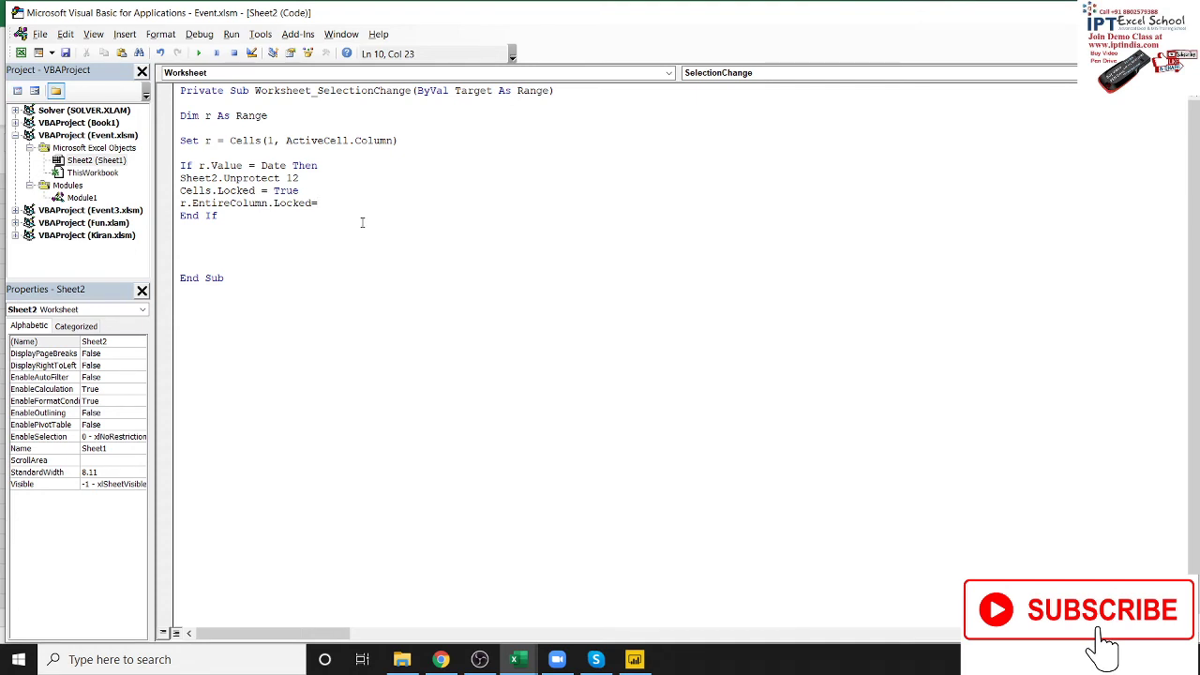
{"action": "type", "text": "False"}
{"action": "key", "text": "Return"}
- Add a Sheet2.Protect line that reprotects the sheet with its password
{"action": "type", "text": "e"}
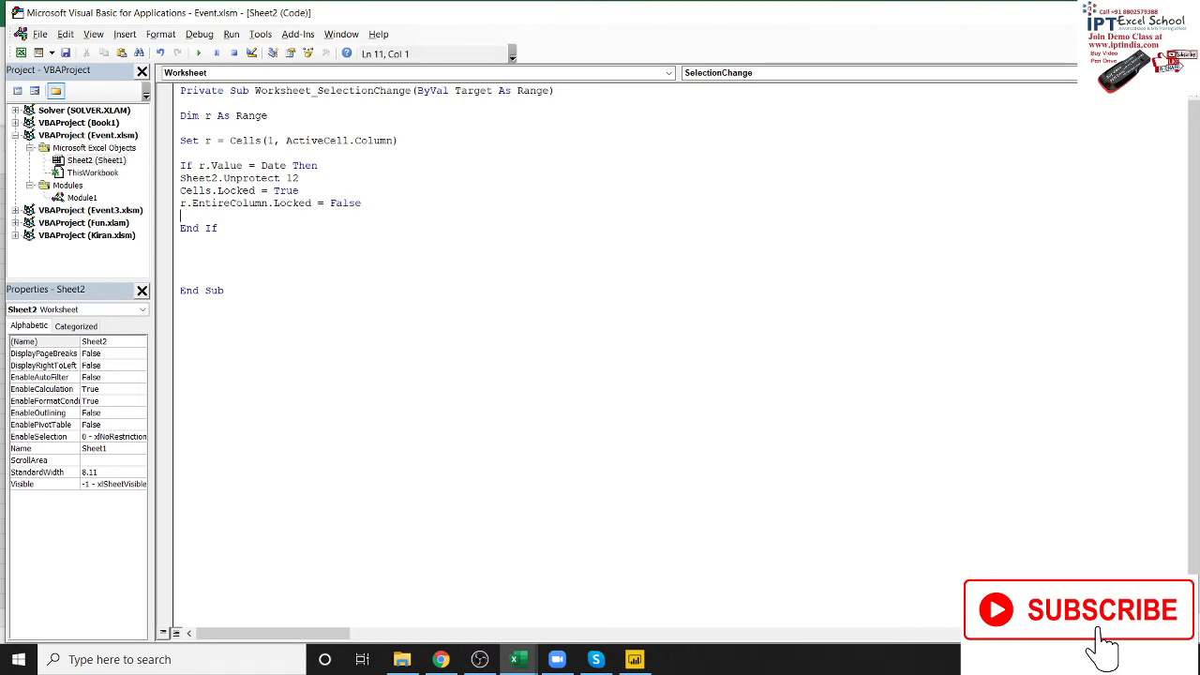
{"action": "type", "text": "sheet"}
{"action": "type", "text": "2.pr"}
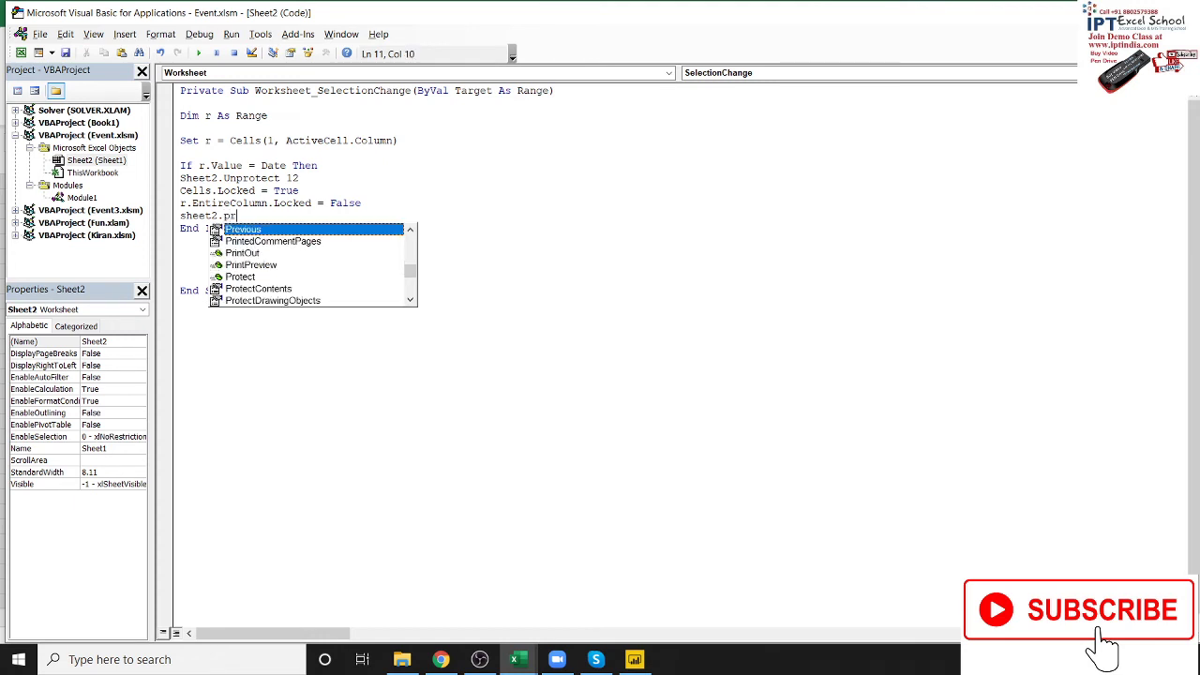
{"action": "key", "text": "Down"}
{"action": "key", "text": "Down"}
{"action": "key", "text": "Down"}
{"action": "key", "text": "Down"}
{"action": "key", "text": "Tab"}
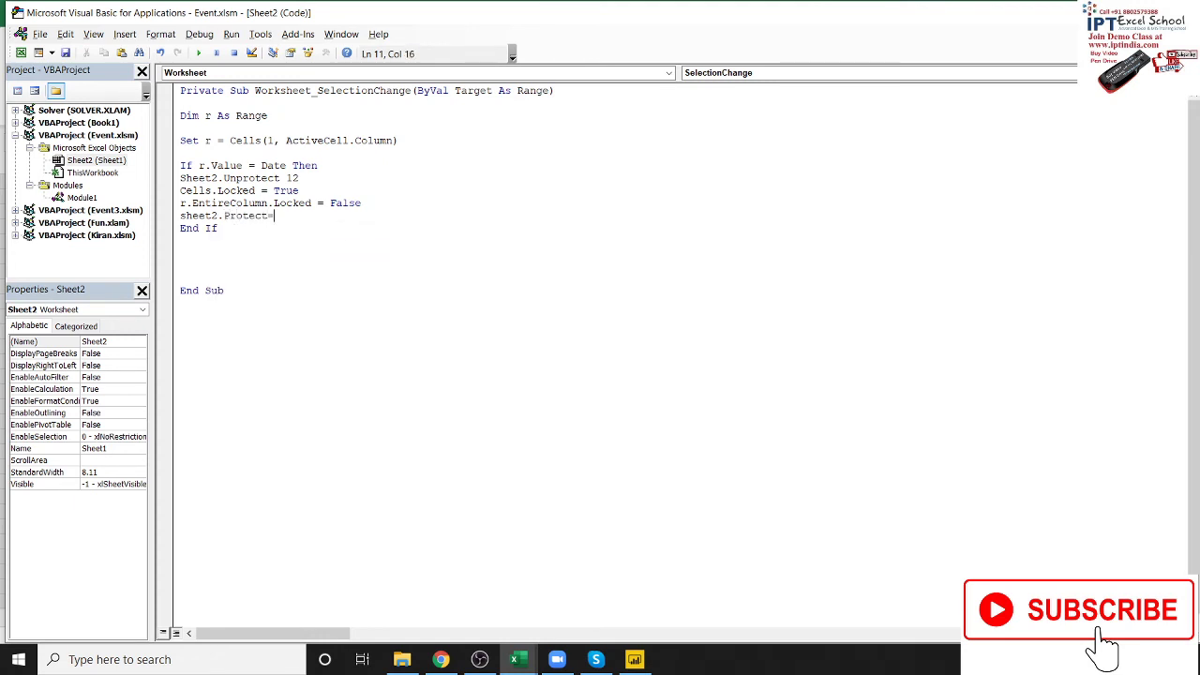
{"action": "left_click", "coordinate": [319, 255]}
- Test the macro by selecting a 27-Apr cell in Excel, then dismiss the compile error
{"action": "key", "text": "alt+Tab"}
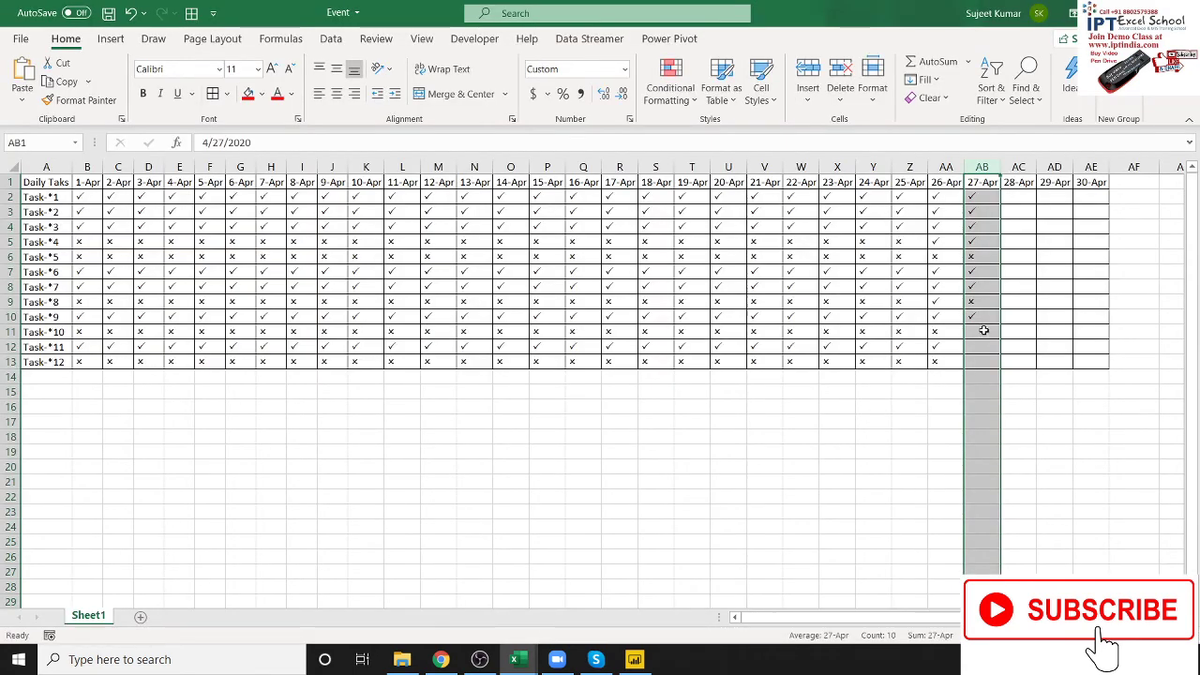
{"action": "left_click", "coordinate": [982, 332]}
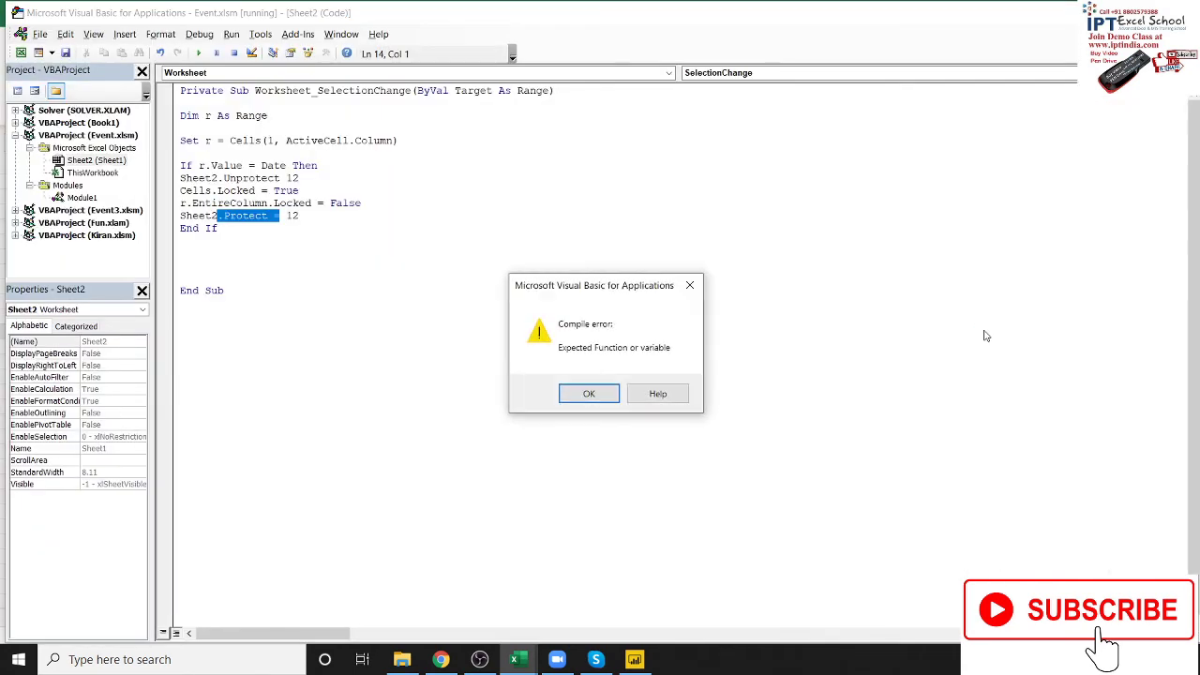
{"action": "left_click", "coordinate": [590, 400]}
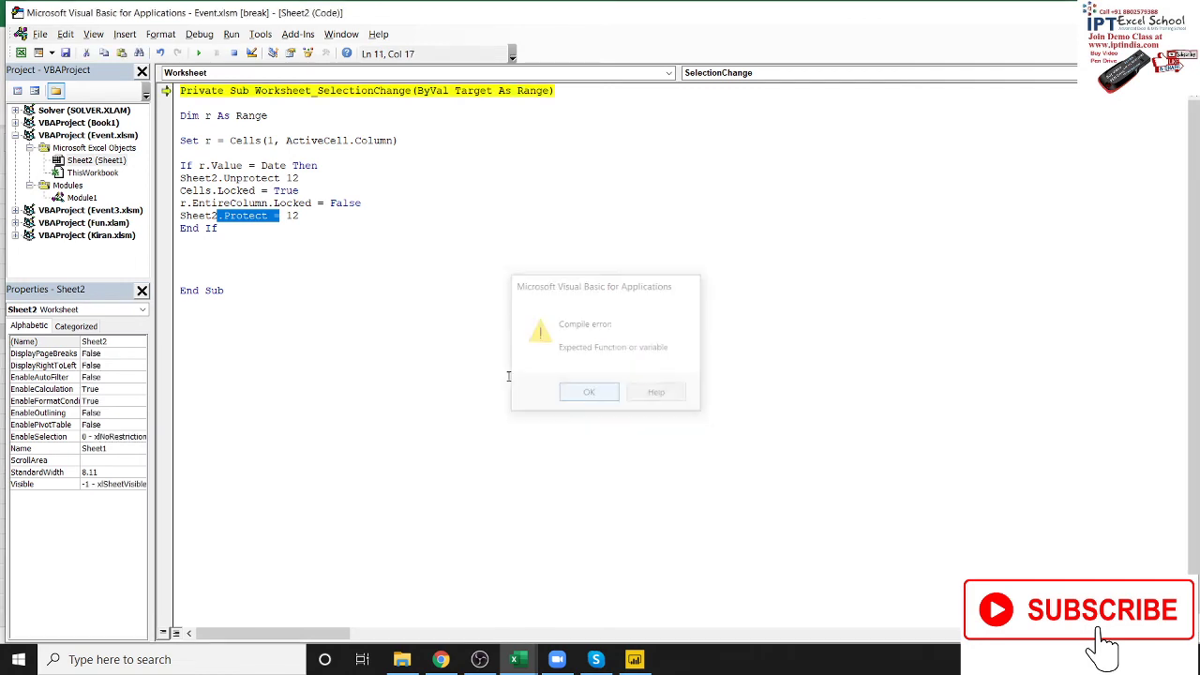
- Remove the stray equals sign from the Sheet2.Protect line and let the macro finish
{"action": "double_click", "coordinate": [277, 216]}
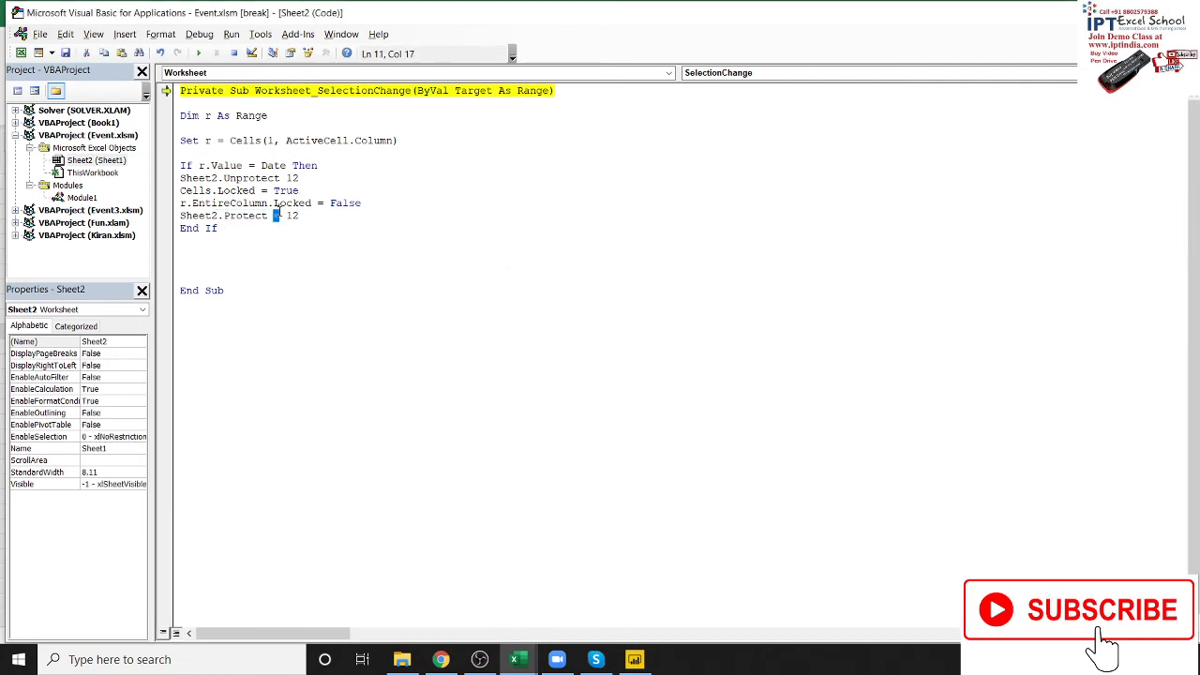
{"action": "key", "text": "Delete"}
{"action": "left_click", "coordinate": [304, 245]}
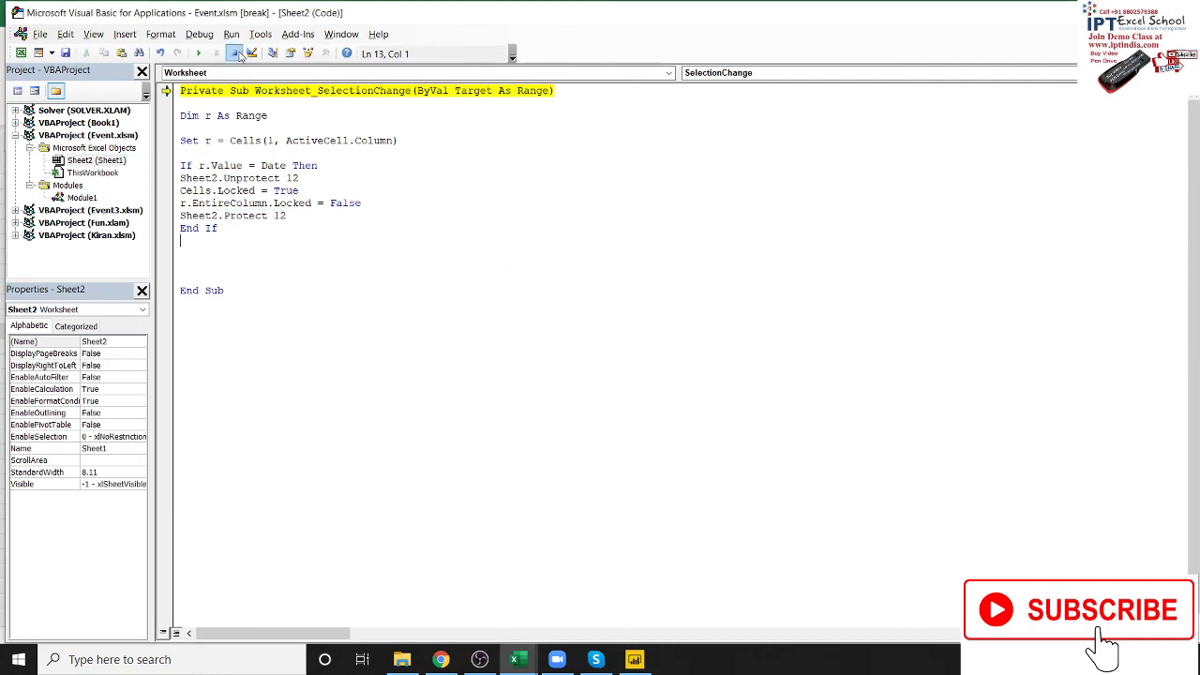
{"action": "left_click", "coordinate": [199, 54]}
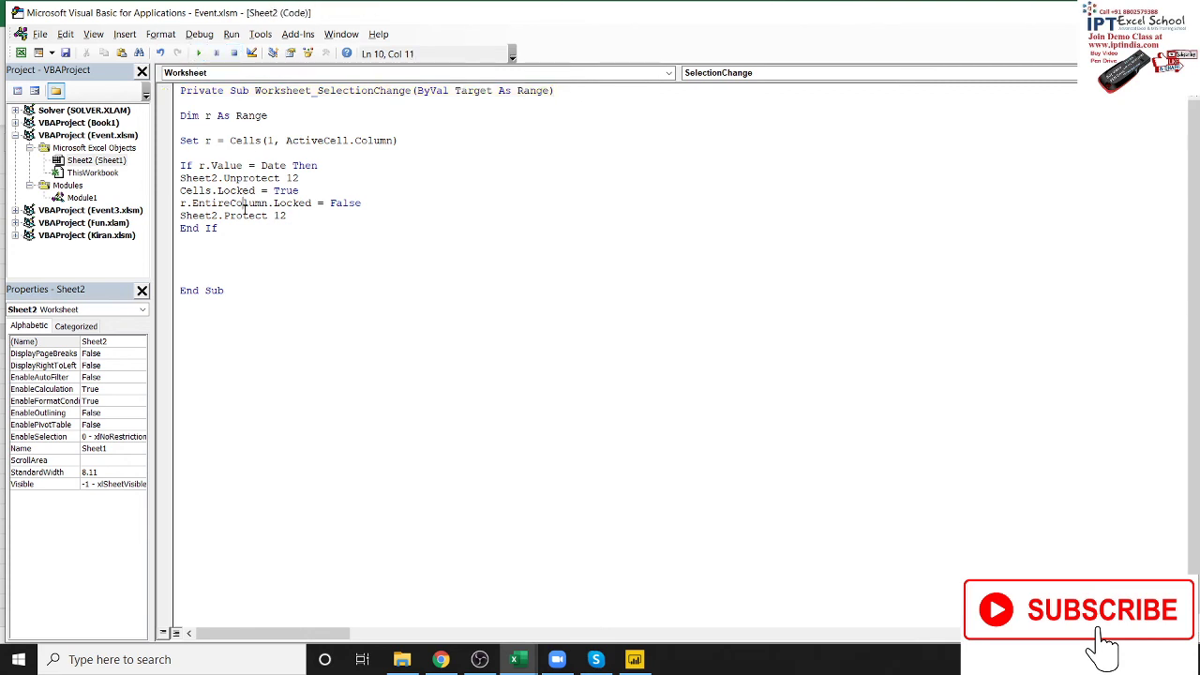
{"action": "key", "text": "alt+F11"}
- Check off Task 10 for 27-Apr and confirm the 28-Apr and 26-Apr cells are protected
{"action": "type", "text": "1"}
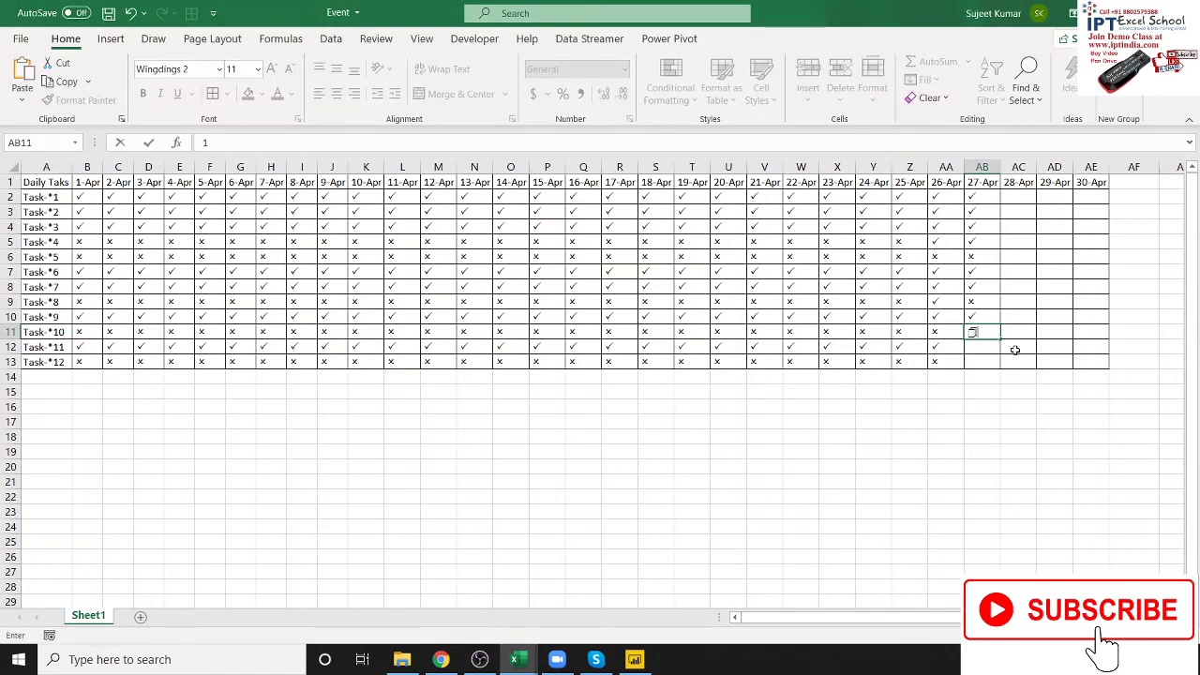
{"action": "key", "text": "Return"}
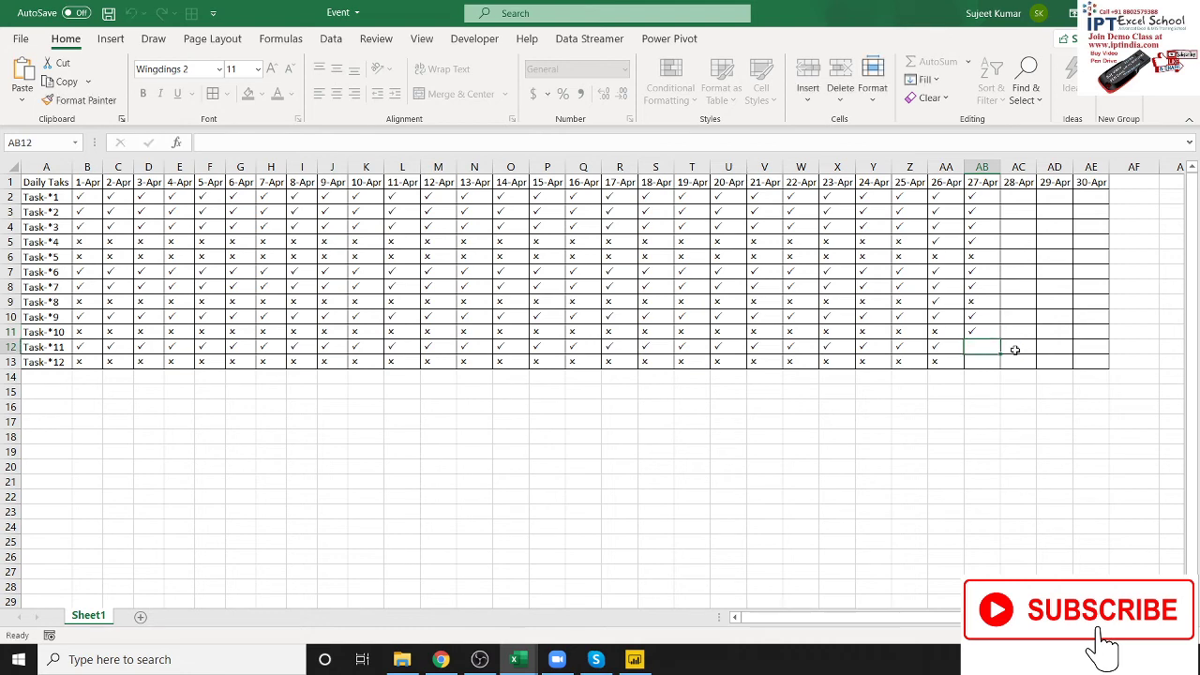
{"action": "key", "text": "Up"}
{"action": "key", "text": "Right"}
{"action": "type", "text": "1"}
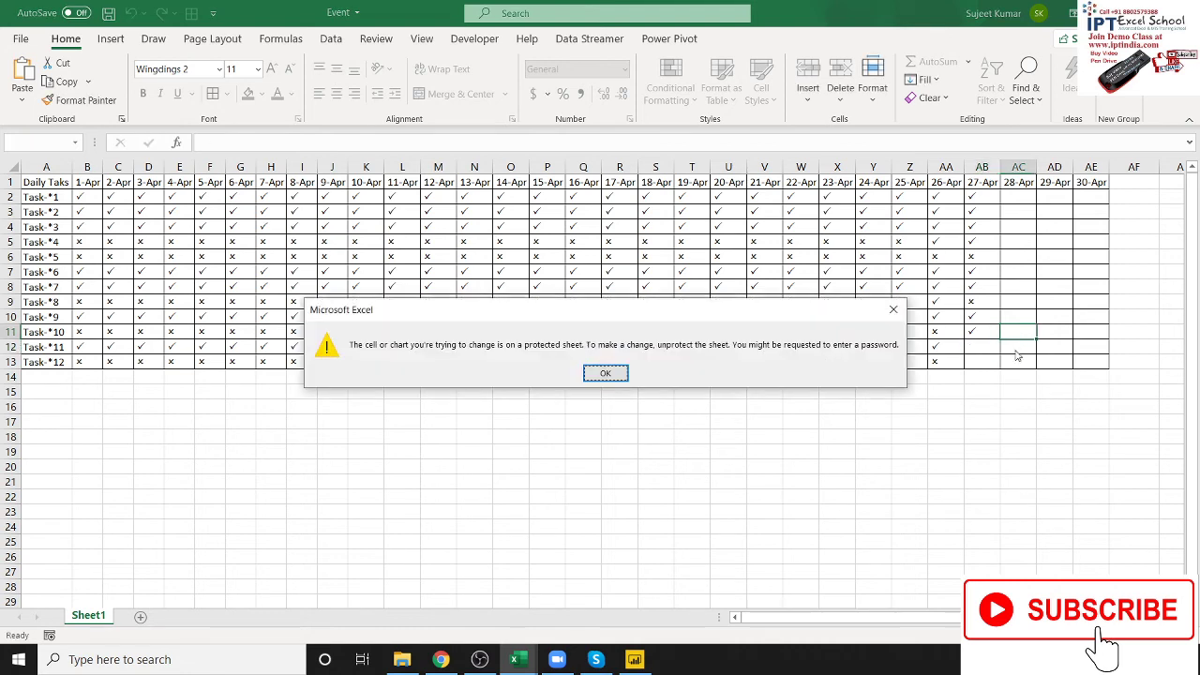
{"action": "key", "text": "Return"}
{"action": "key", "text": "Left"}
{"action": "key", "text": "Left"}
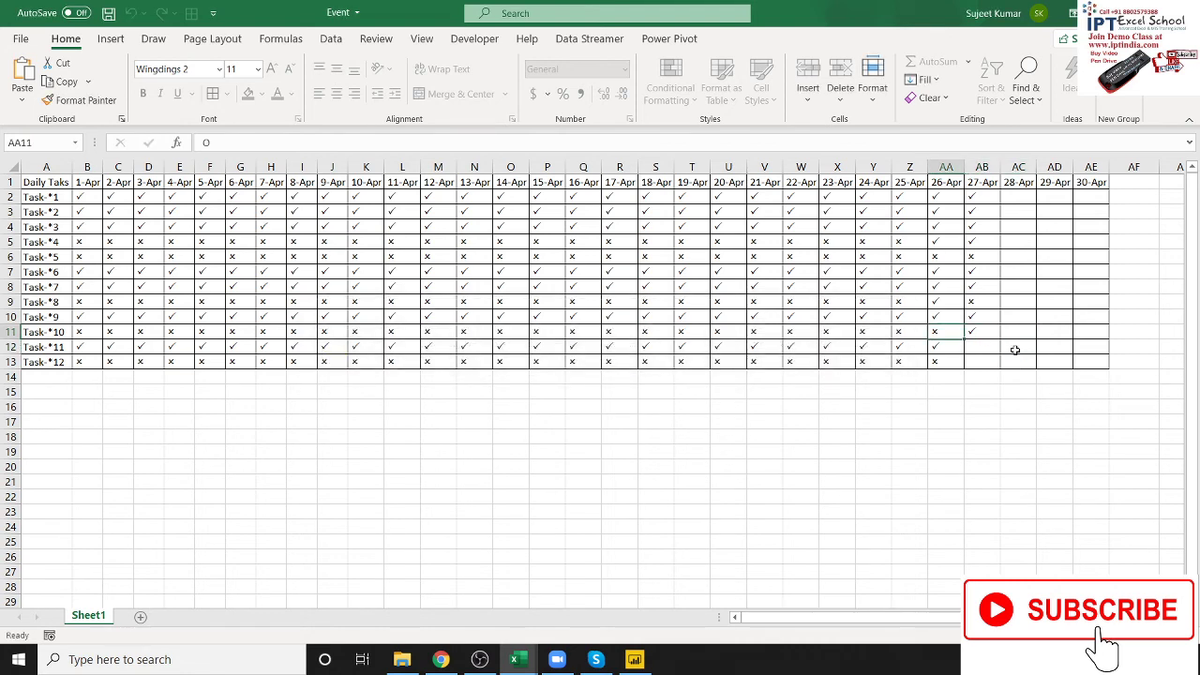
{"action": "type", "text": "P"}
{"action": "key", "text": "Return"}
{"action": "key", "text": "Right"}
- Check off Tasks 11 and 12 for 27-Apr with P marks
{"action": "key", "text": "Down"}
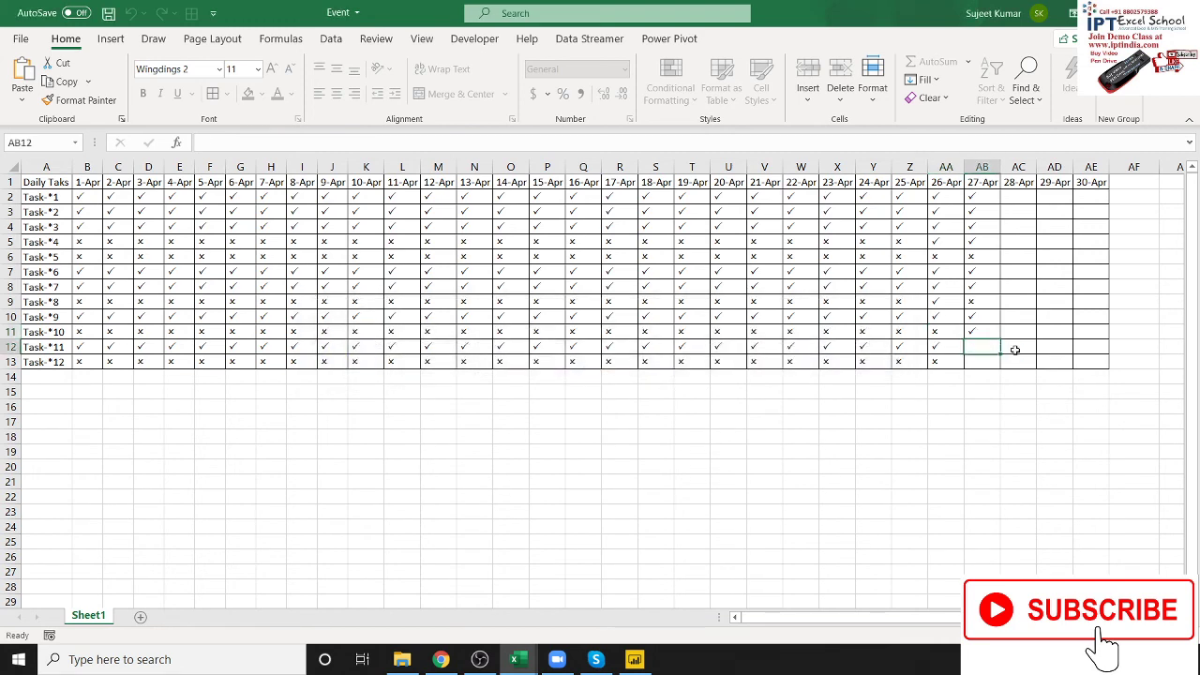
{"action": "type", "text": "P"}
{"action": "key", "text": "Return"}
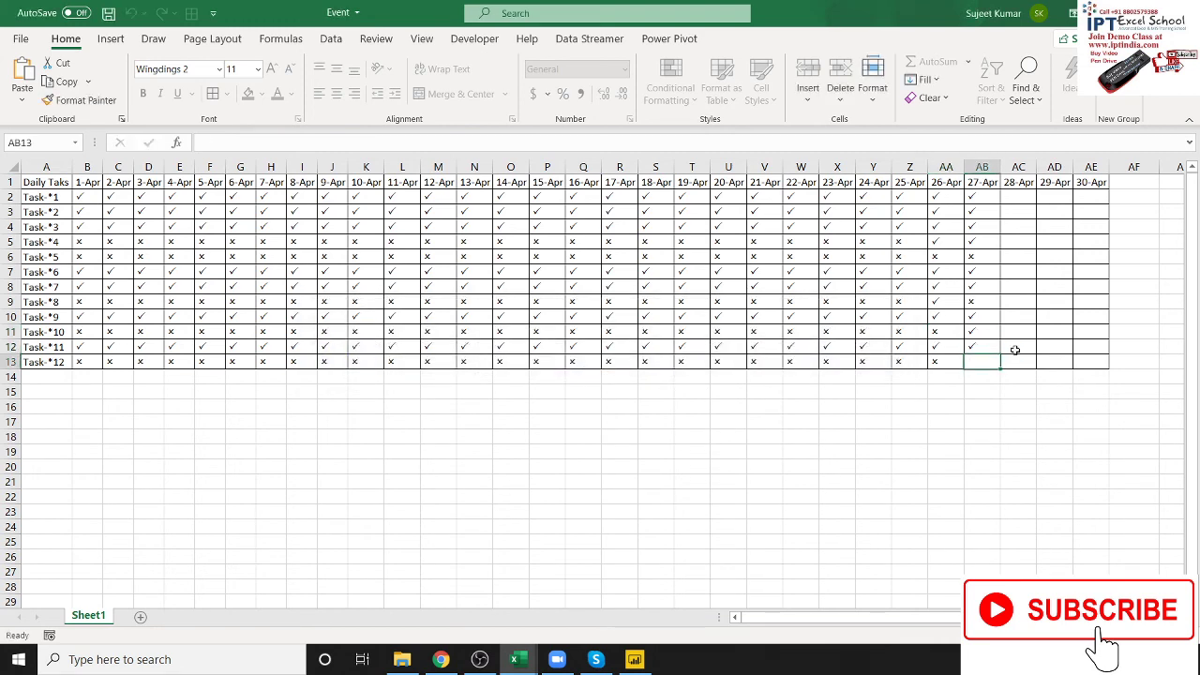
{"action": "type", "text": "P"}
{"action": "key", "text": "ctrl+Return"}
{"action": "key", "text": "Up"}
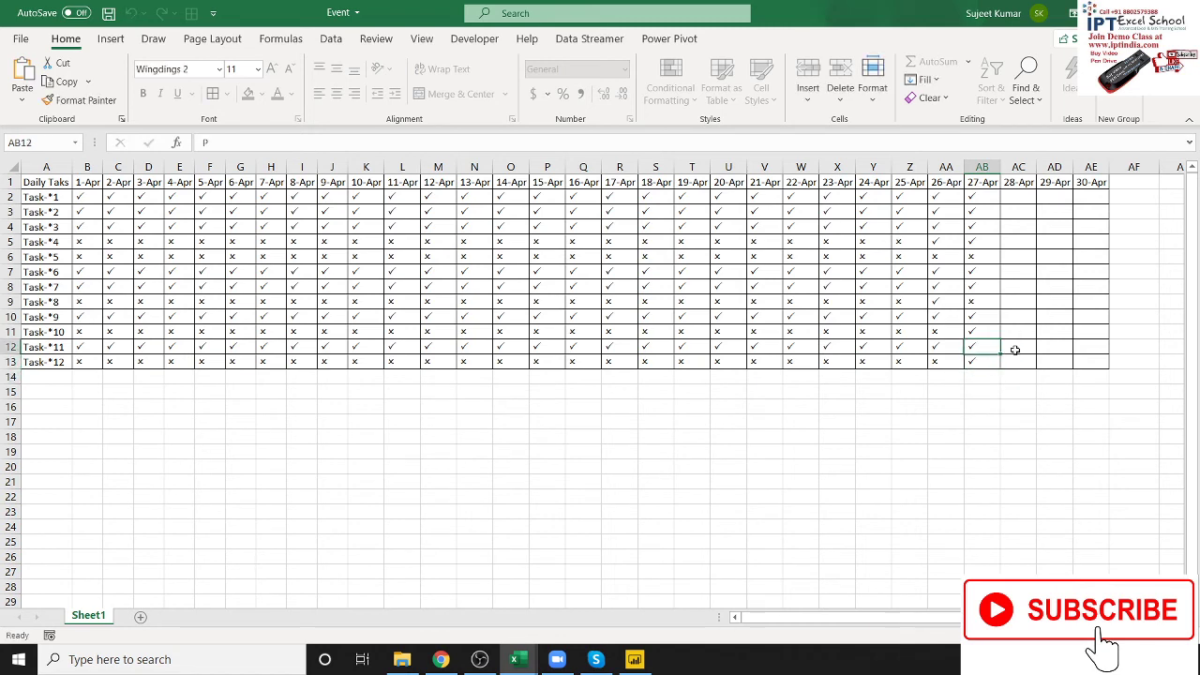
{"action": "key", "text": "alt+F11"}
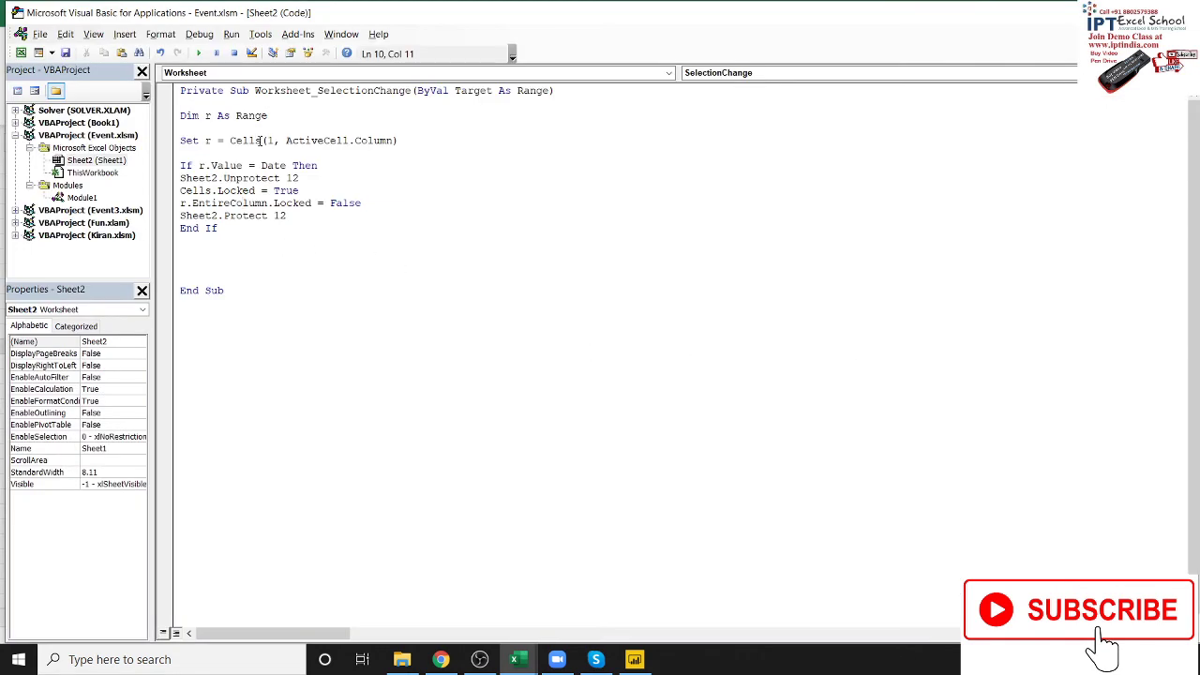
{"action": "key", "text": "alt+F11"}
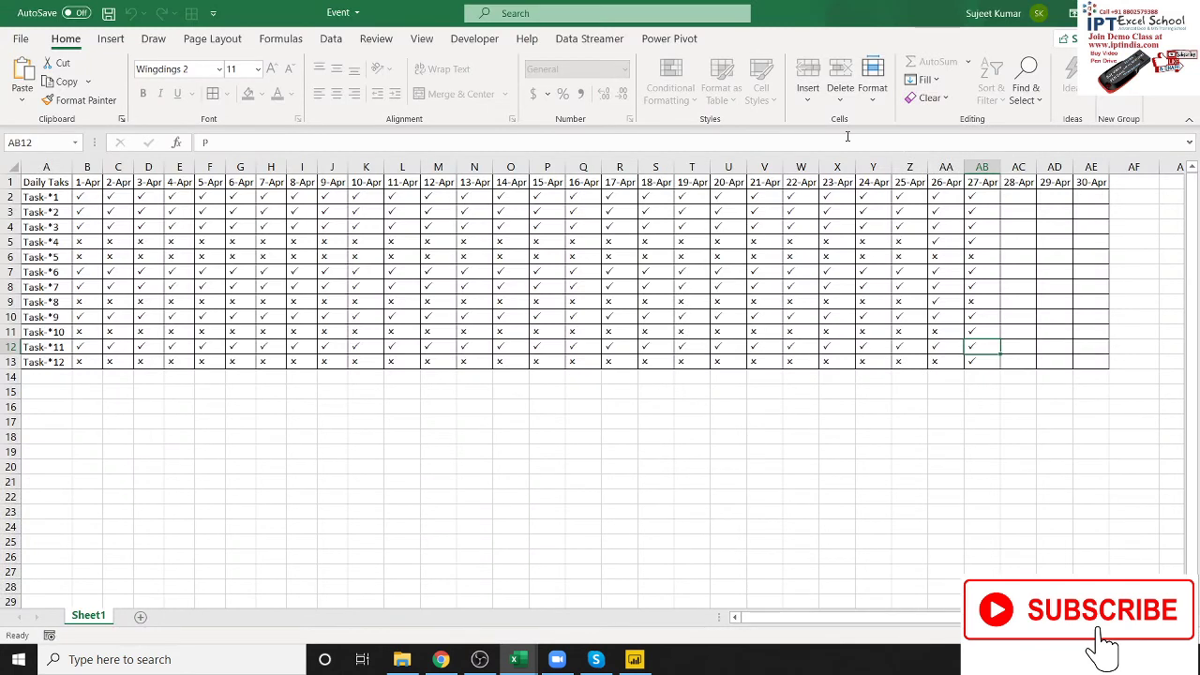
{"action": "left_click", "coordinate": [1017, 198]}
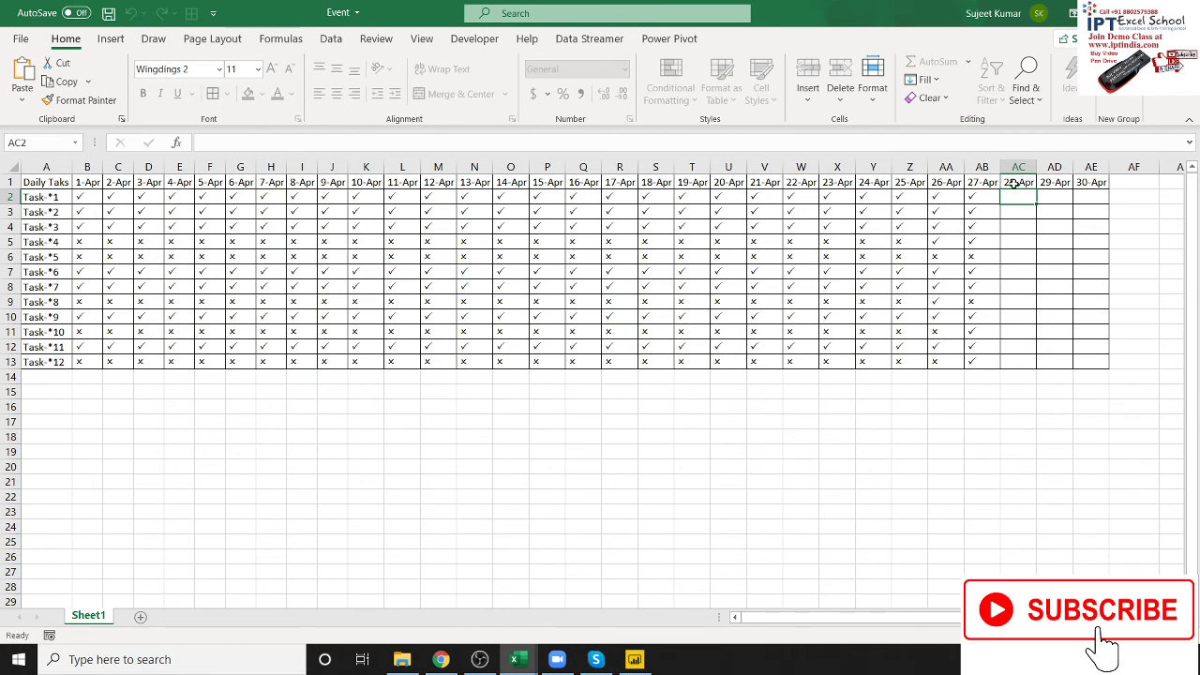
{"action": "key", "text": "alt+Tab"}
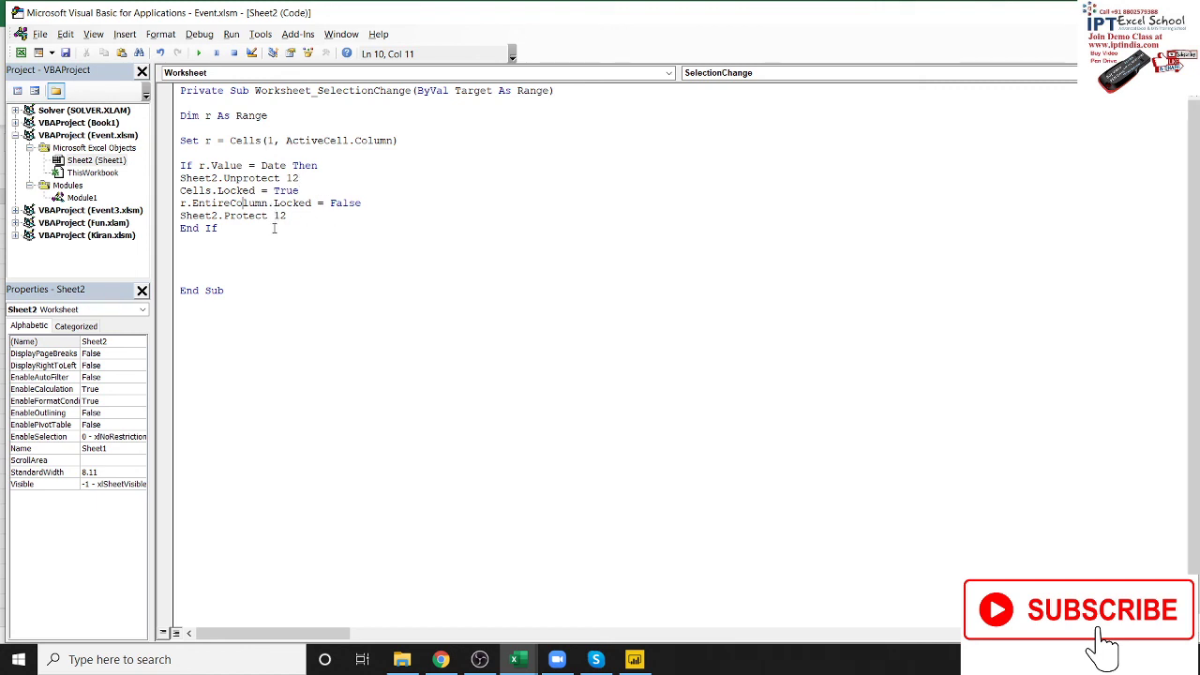
- Place the cursor on the empty line below End If in the finished macro
{"action": "left_click", "coordinate": [272, 242]}
{"action": "key", "text": "super+d"}
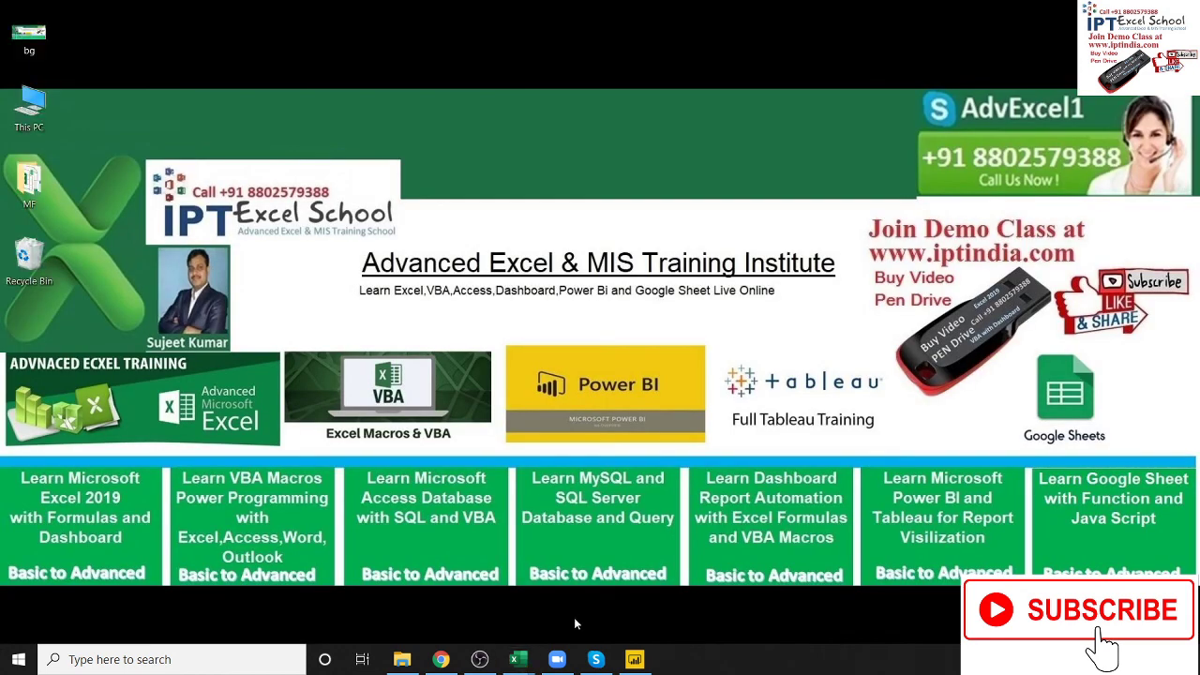